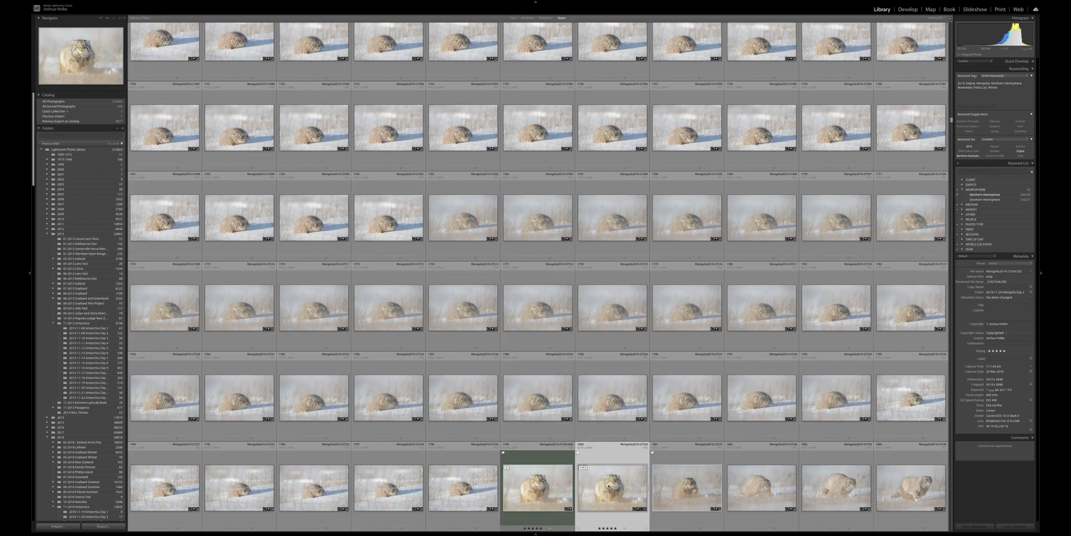
# Create a virtual copy of the selected five-star Pallas's cat photo and reset the copy's develop settings.
pyautogui.doubleClick(612, 488)
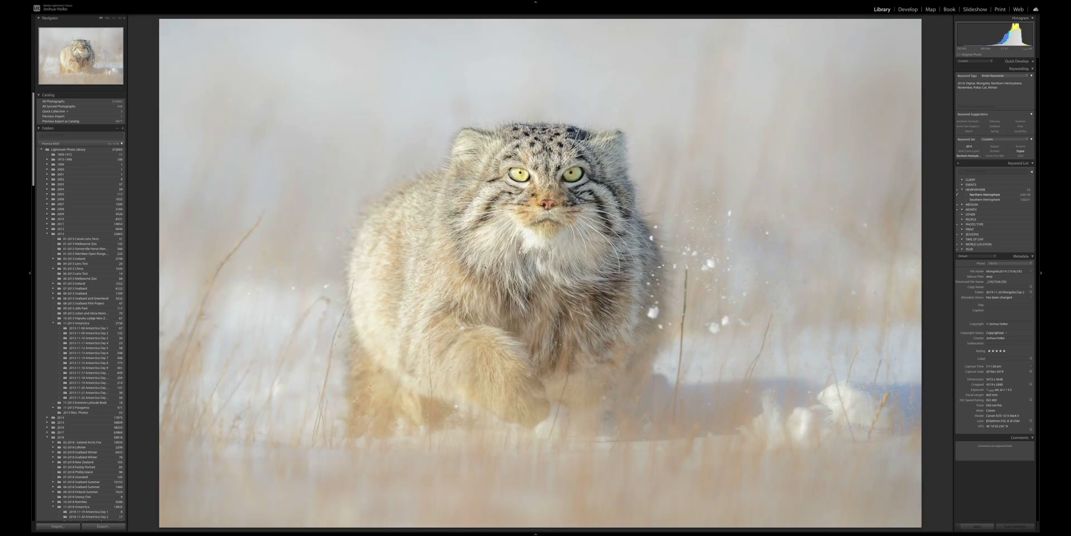
pyautogui.doubleClick(482, 275)
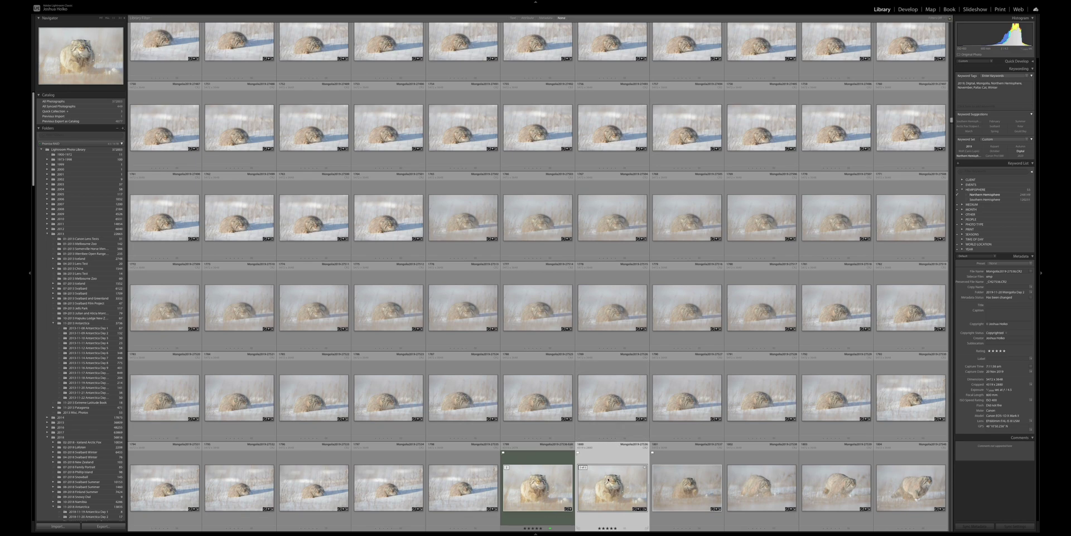
pyautogui.rightClick(608, 478)
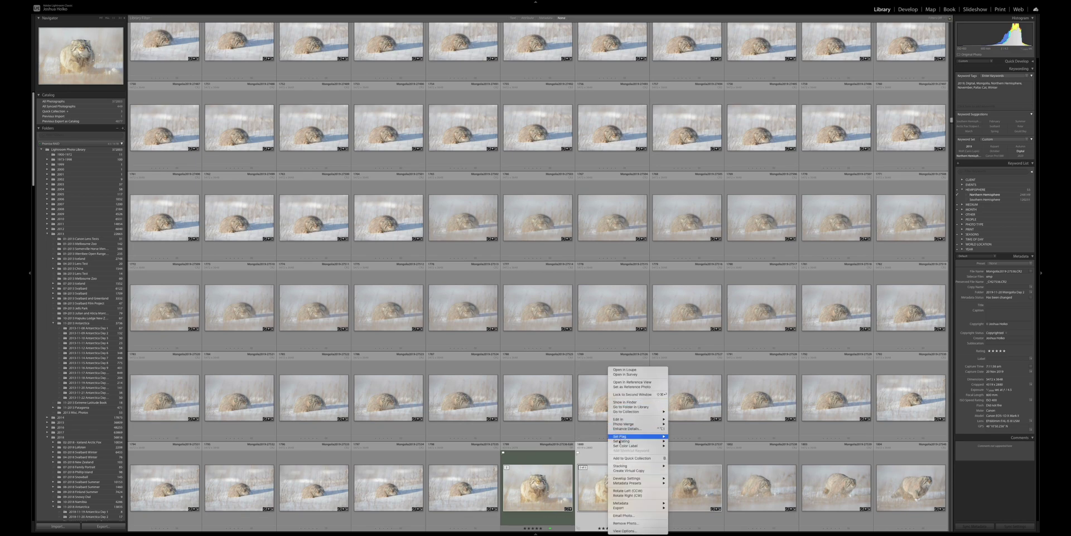
pyautogui.click(620, 470)
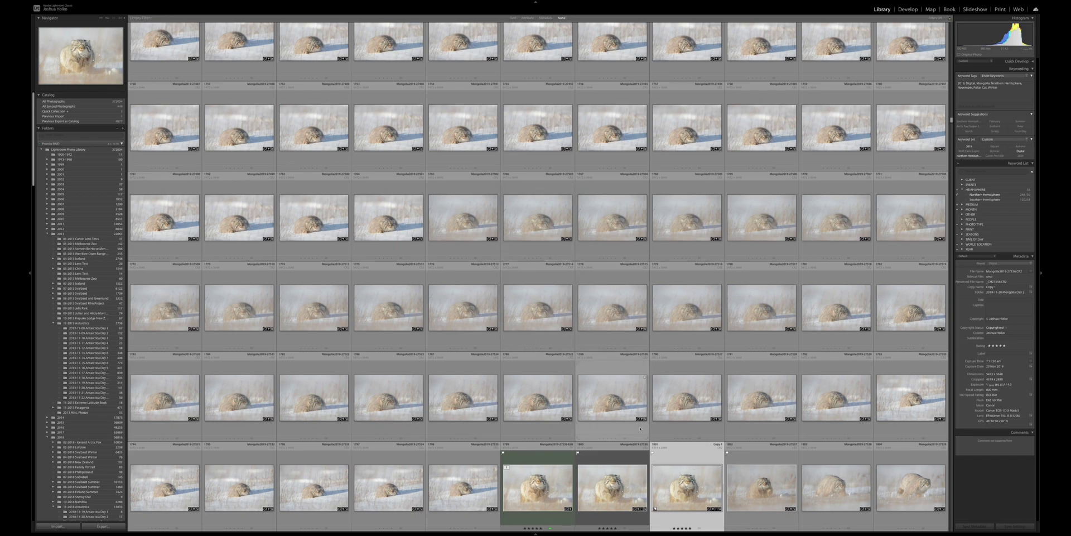
pyautogui.press('d')
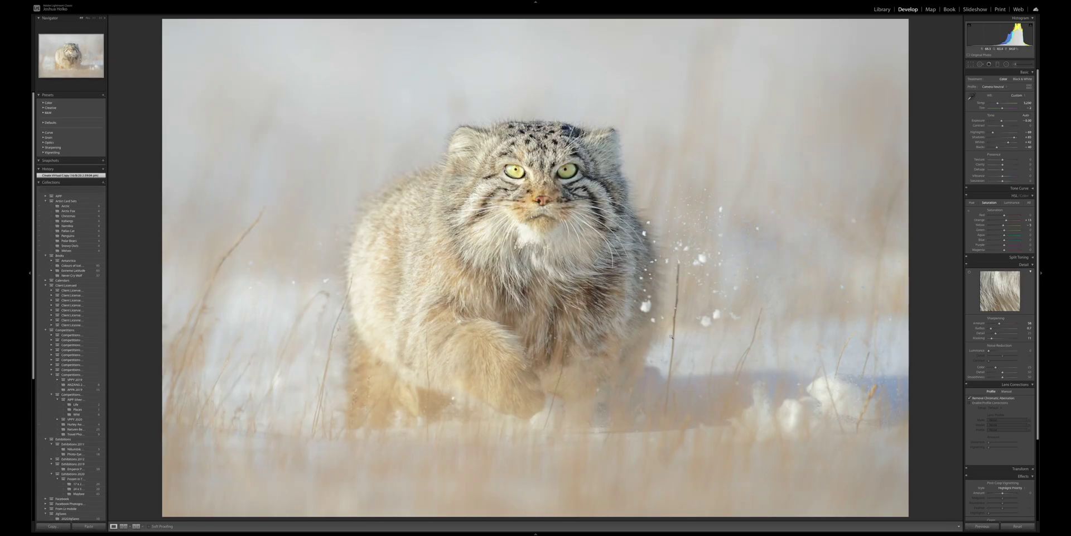
pyautogui.click(1017, 526)
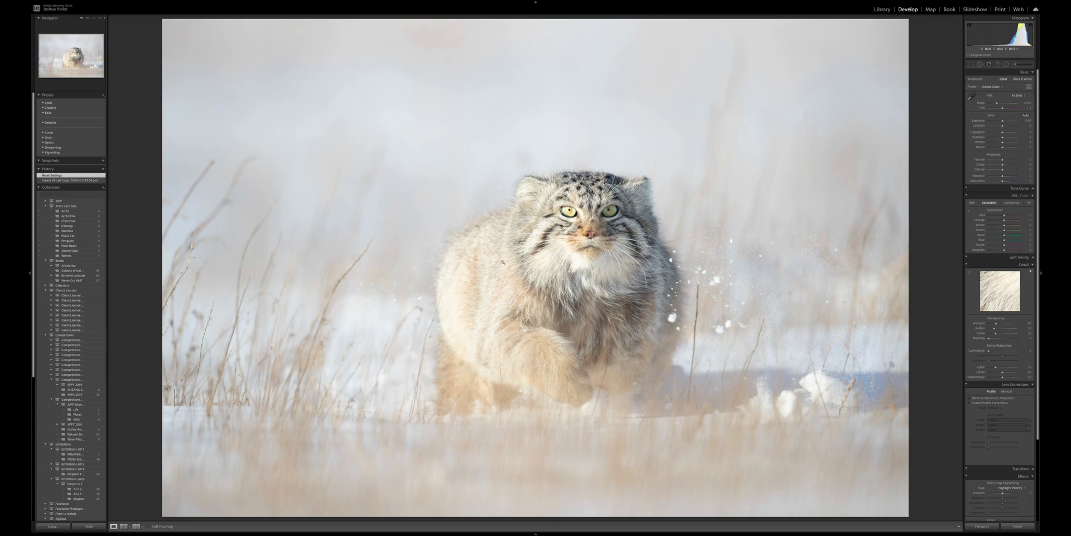
# Compare the reset copy side by side with the green-labelled finished version, with panels hidden and surroundings blacked out.
pyautogui.press('g')
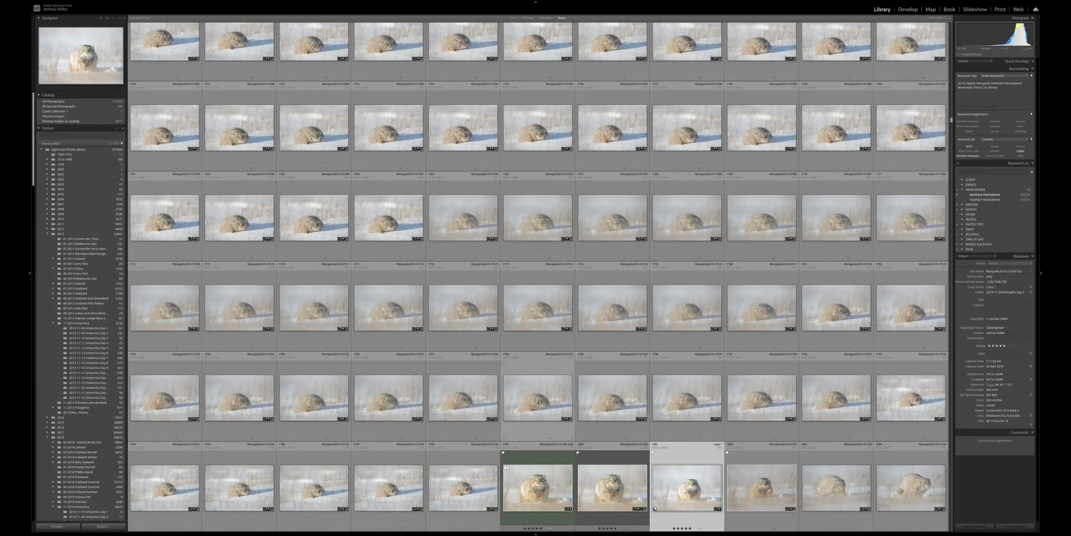
pyautogui.keyDown('ctrl'); pyautogui.click(536, 480); pyautogui.keyUp('ctrl')
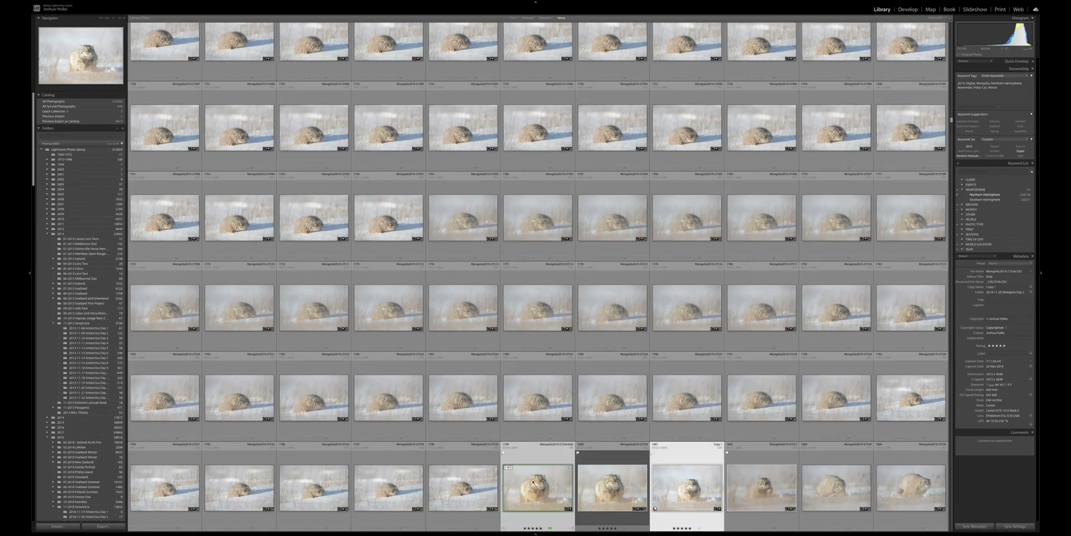
pyautogui.press('c')
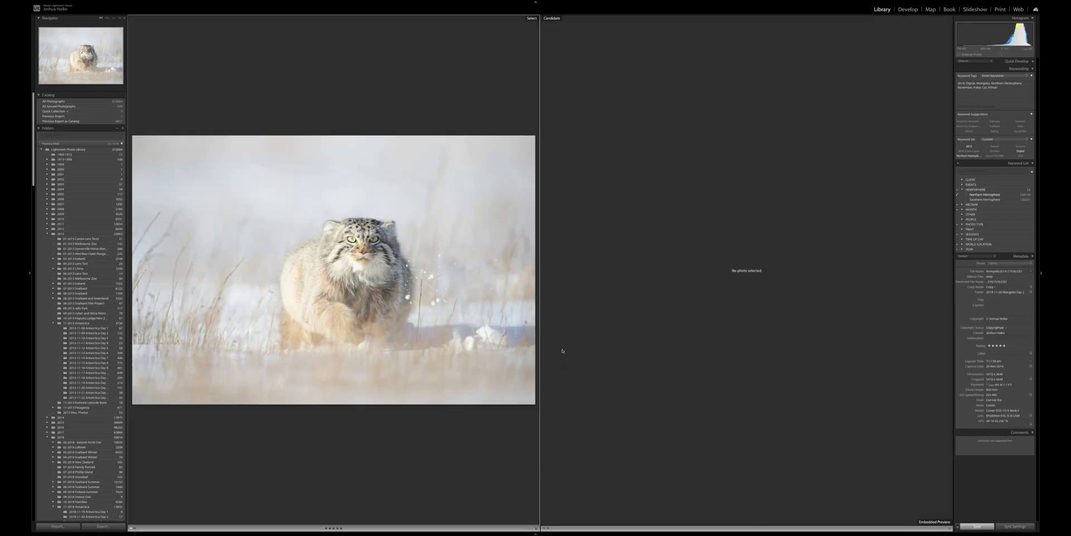
pyautogui.press('Tab')
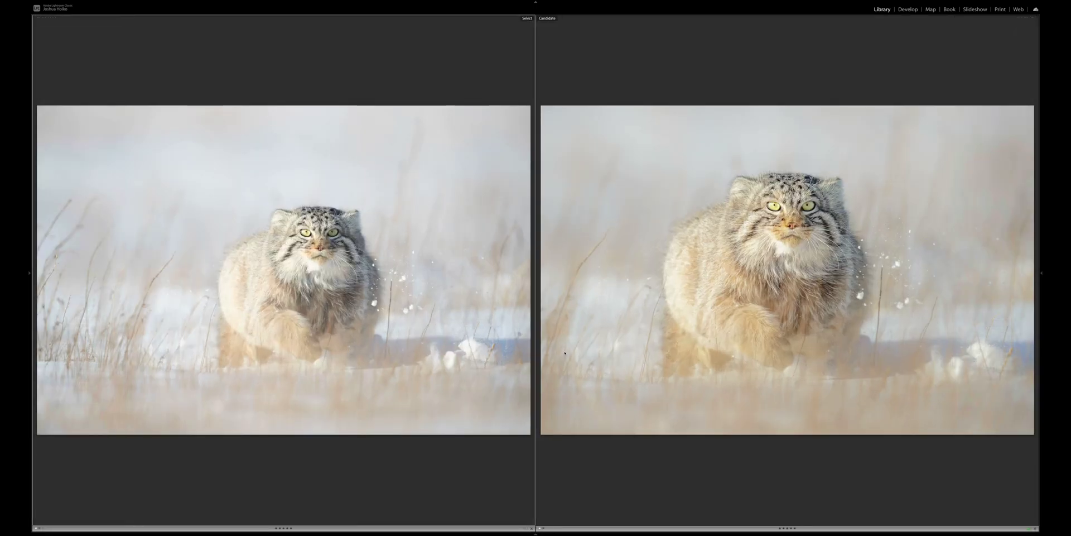
pyautogui.press('l')
pyautogui.press('l')
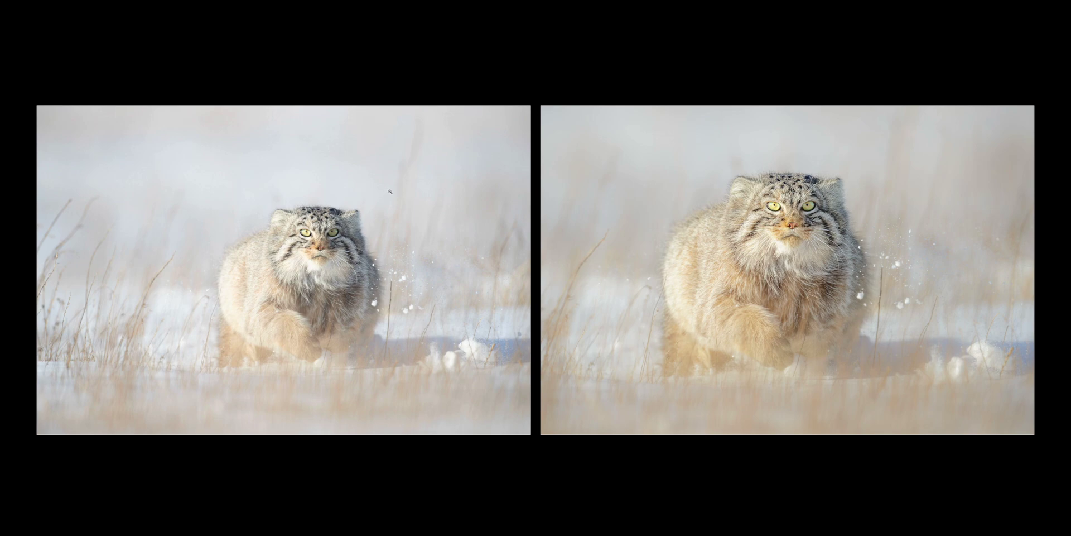
pyautogui.press('g')
pyautogui.press('l')
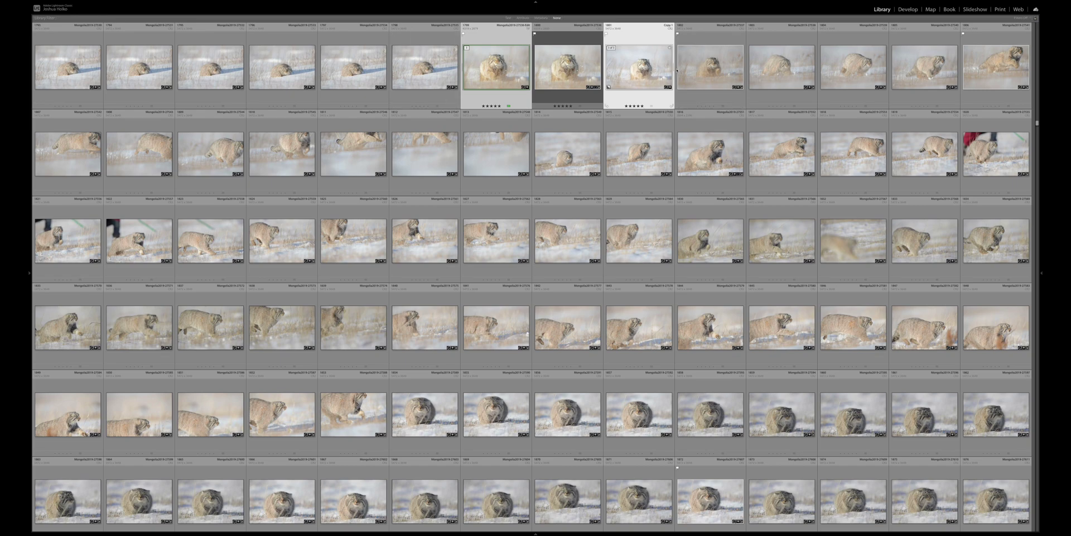
# Open the reset virtual copy for developing, hide the presets and history area, and lower its Exposure slightly.
pyautogui.click(642, 82)
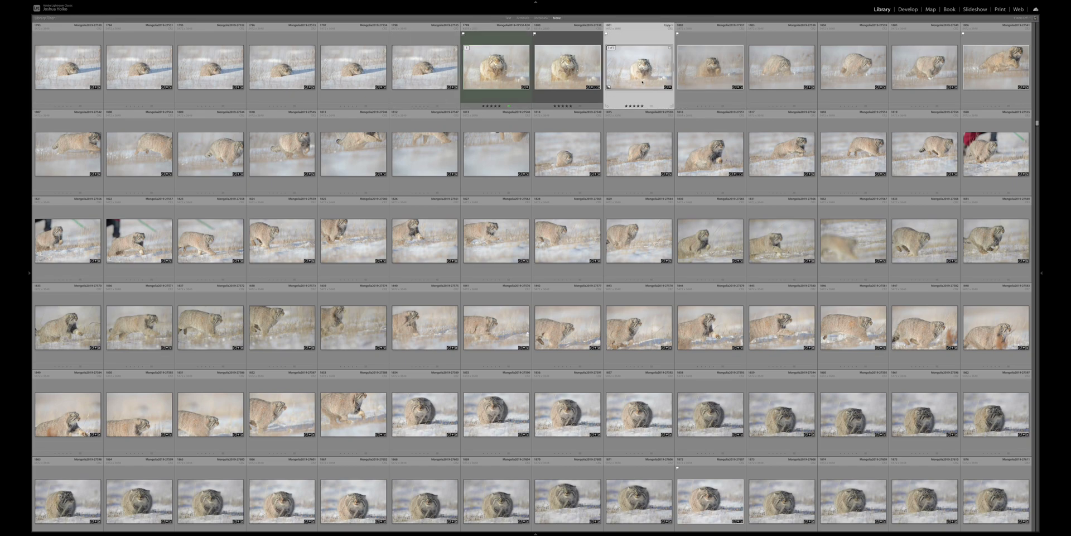
pyautogui.press('d')
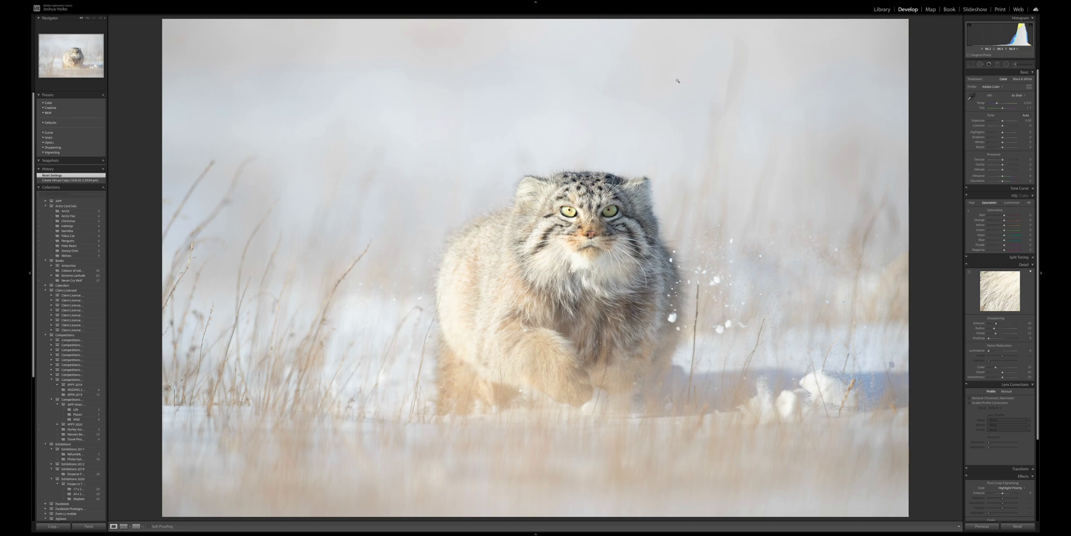
pyautogui.click(30, 272)
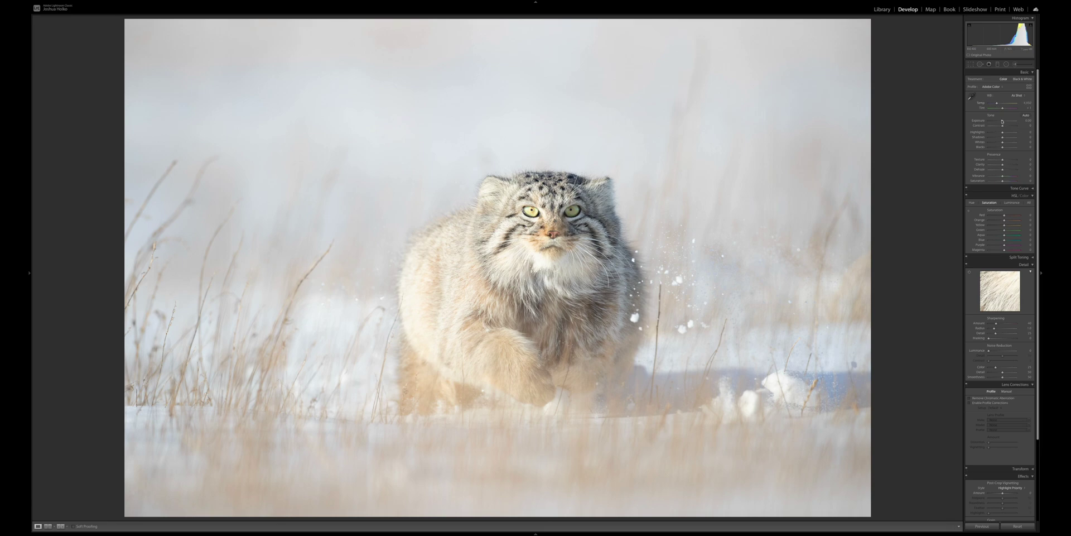
pyautogui.moveTo(1002, 120); pyautogui.dragTo(1002, 120)
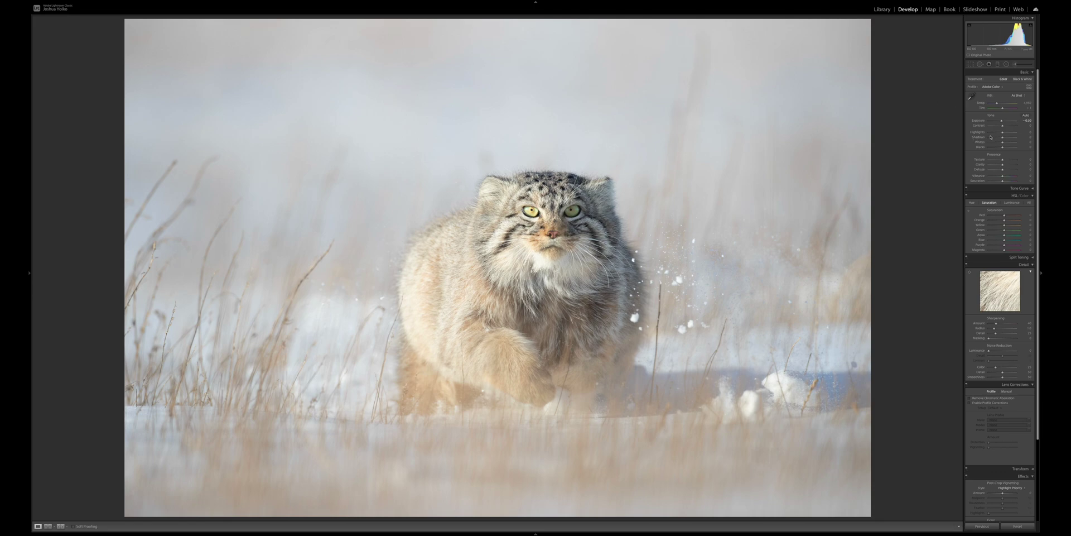
# Lower Blacks and Whites using the clipping preview, raise Shadows, and set Highlights to -100.
pyautogui.press('alt')
pyautogui.moveTo(1002, 148); pyautogui.dragTo(998, 148)
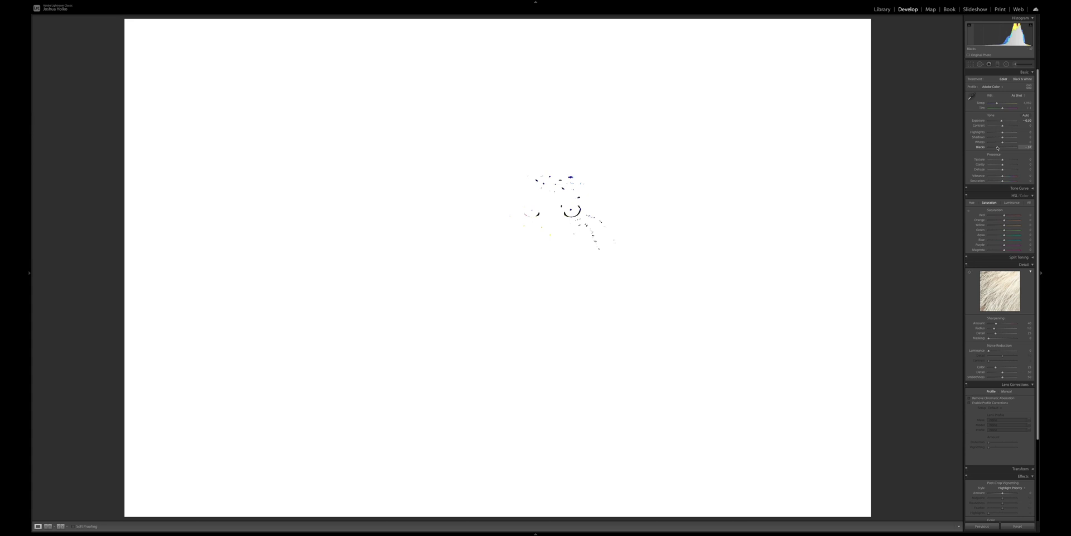
pyautogui.moveTo(999, 148); pyautogui.dragTo(999, 148)
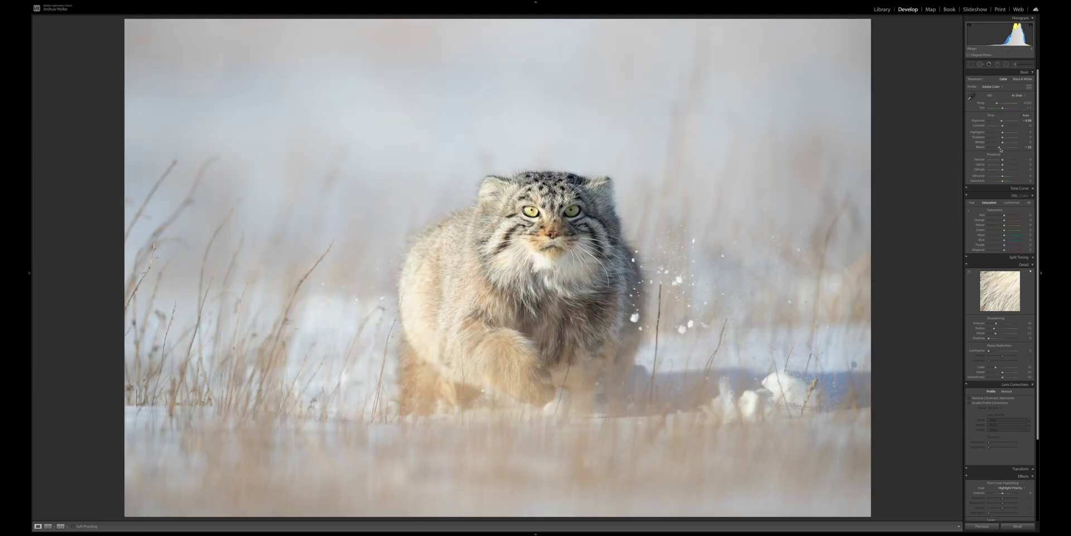
pyautogui.press('alt')
pyautogui.moveTo(1002, 143); pyautogui.dragTo(1000, 144)
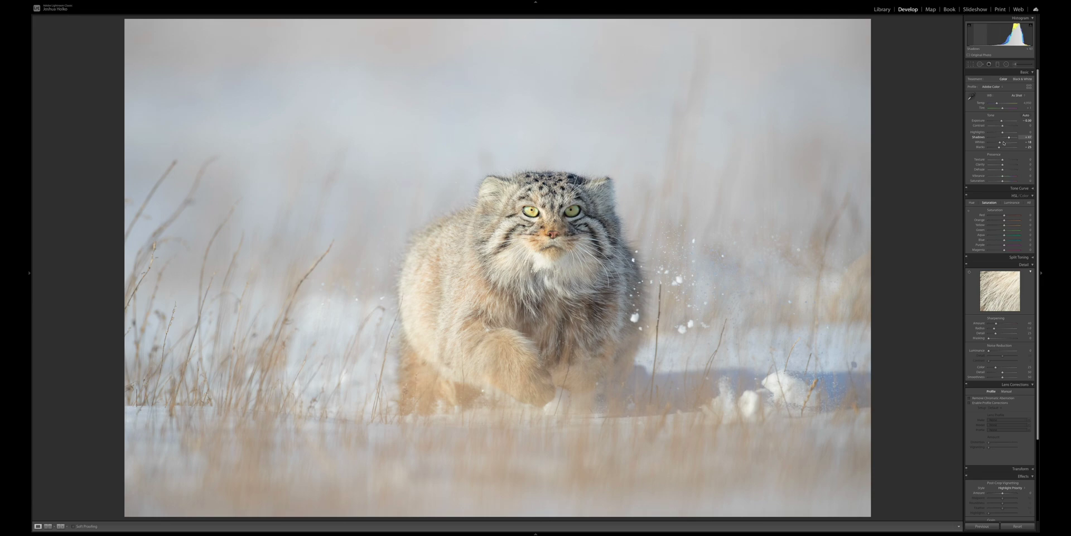
pyautogui.moveTo(1002, 131); pyautogui.dragTo(988, 131)
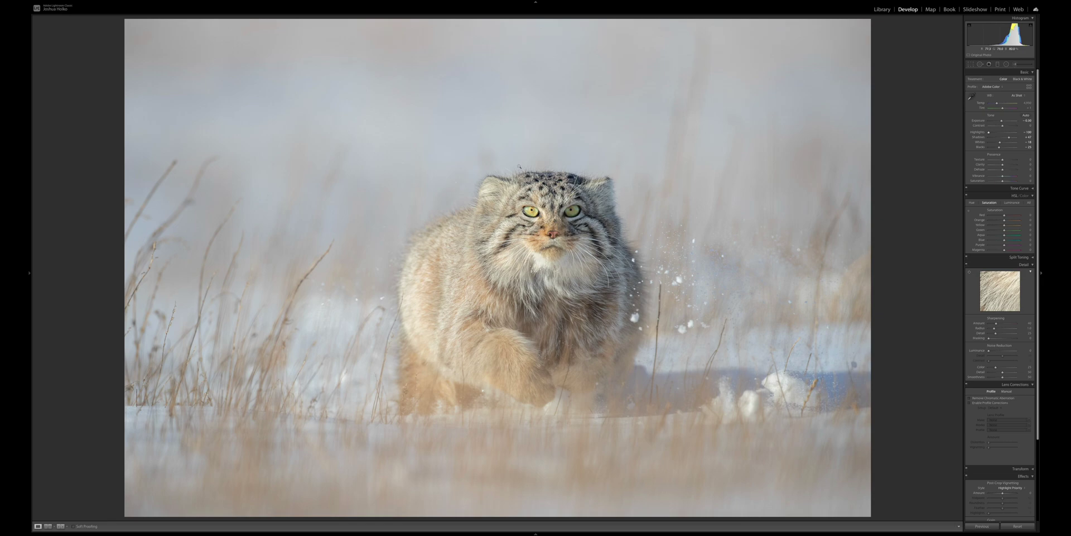
# Sample a neutral white balance from the pale background above the cat's head and fine-tune the Temp value.
pyautogui.press('w')
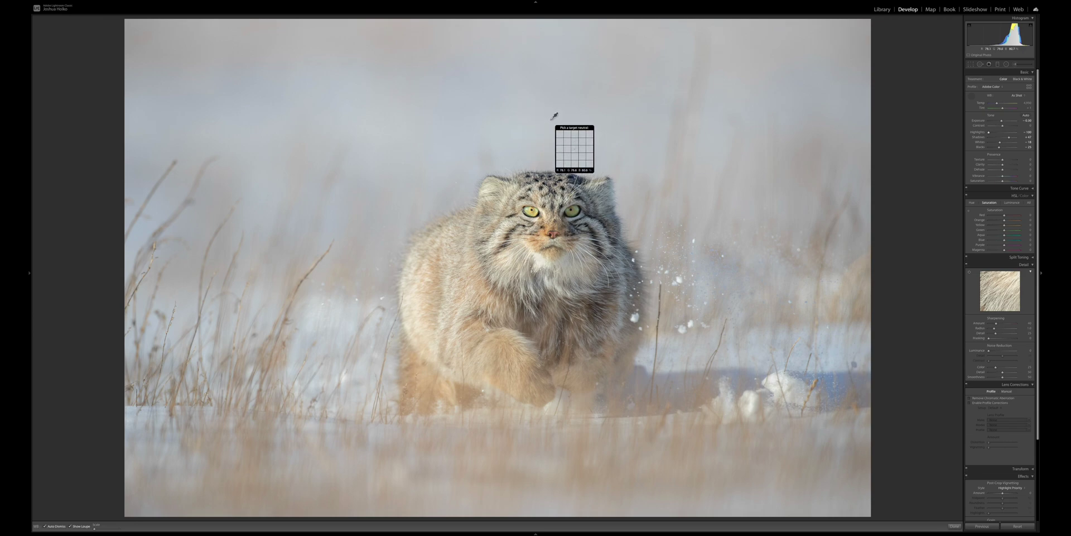
pyautogui.click(592, 121)
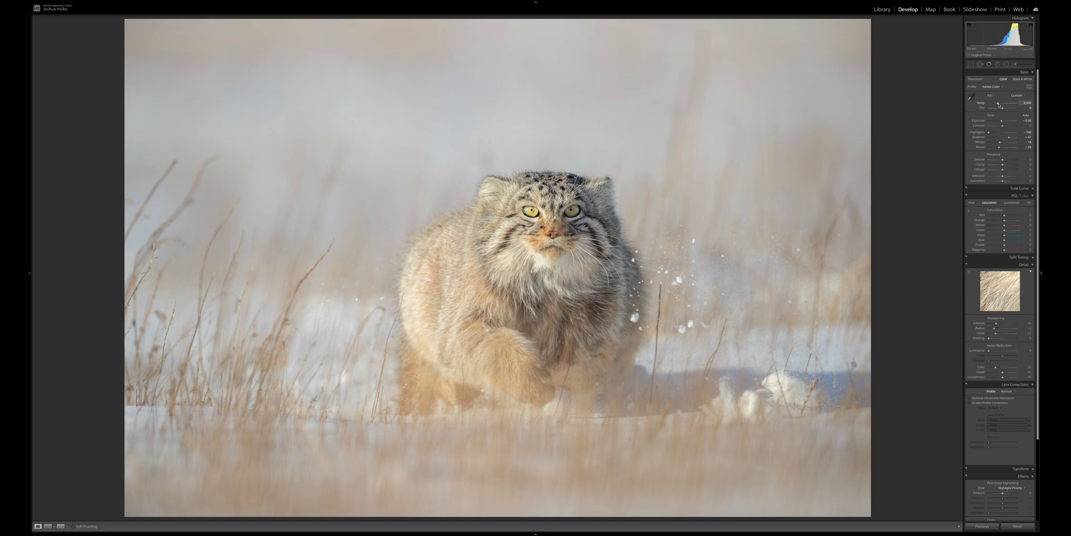
pyautogui.moveTo(997, 104); pyautogui.dragTo(998, 108)
# Crop the photo tighter around the cat, using the Center crop guide overlay and blacked-out surroundings.
pyautogui.press('r')
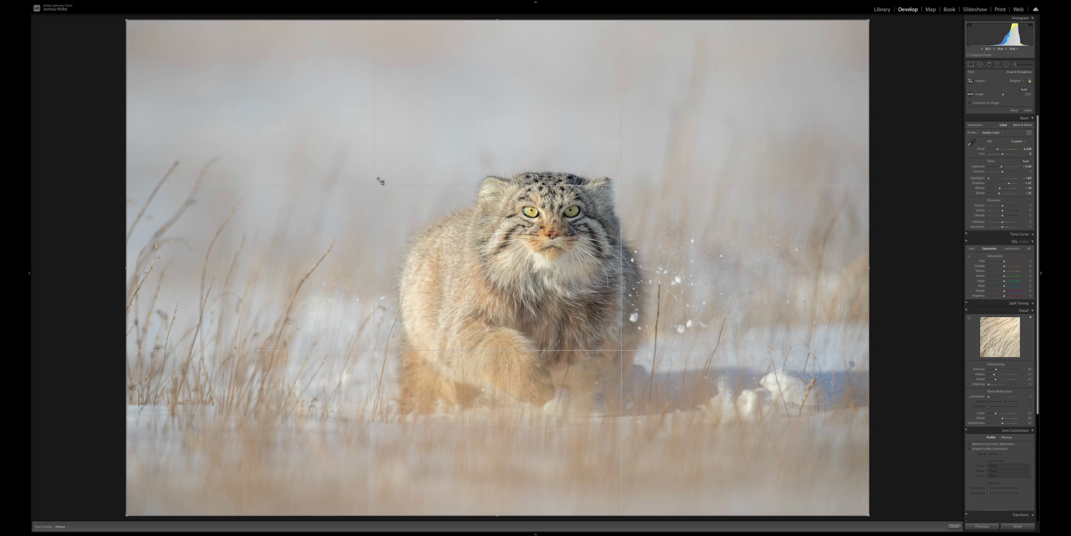
pyautogui.moveTo(161, 2)
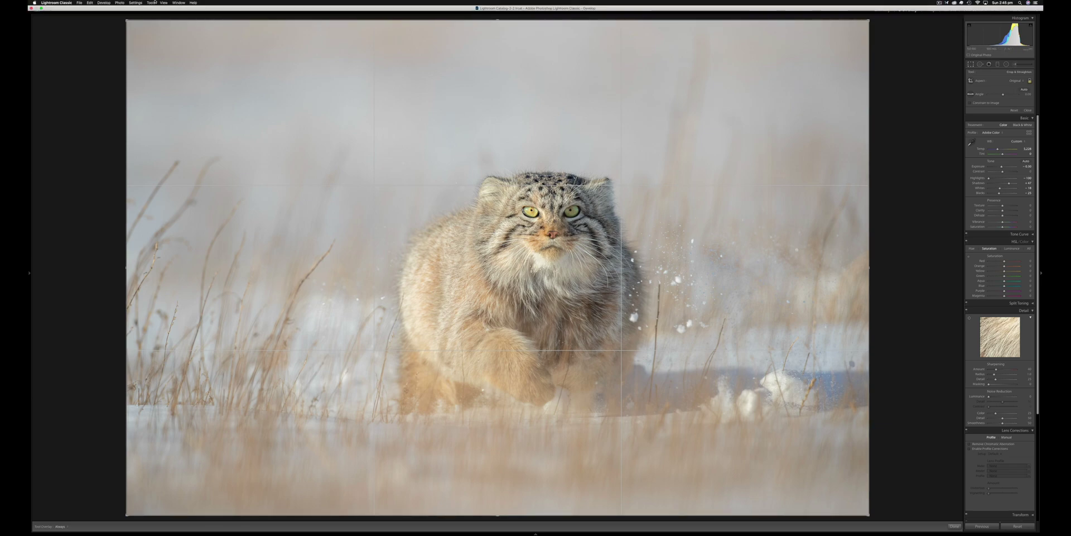
pyautogui.click(163, 2)
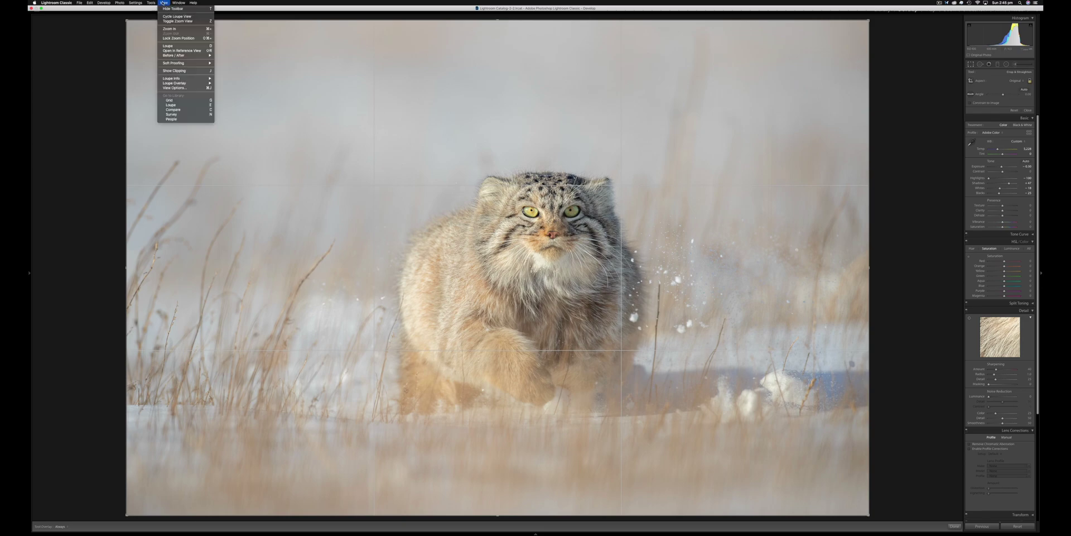
pyautogui.moveTo(153, 4)
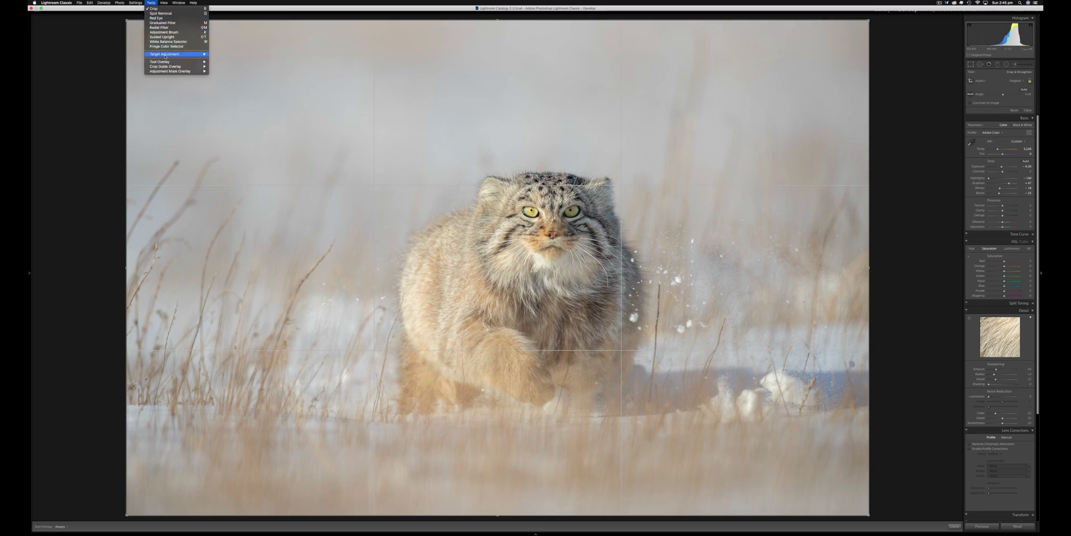
pyautogui.moveTo(167, 62)
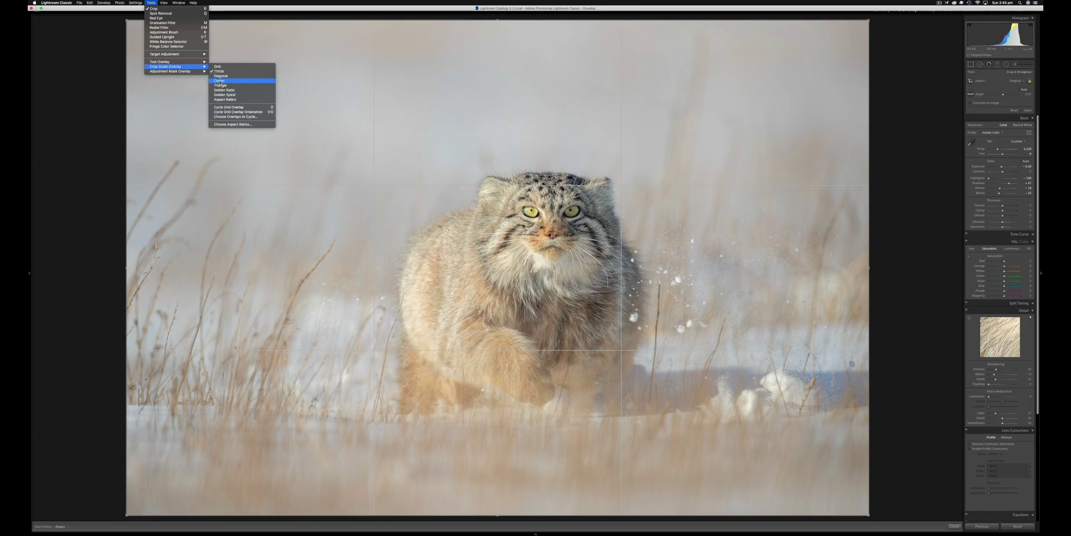
pyautogui.click(219, 80)
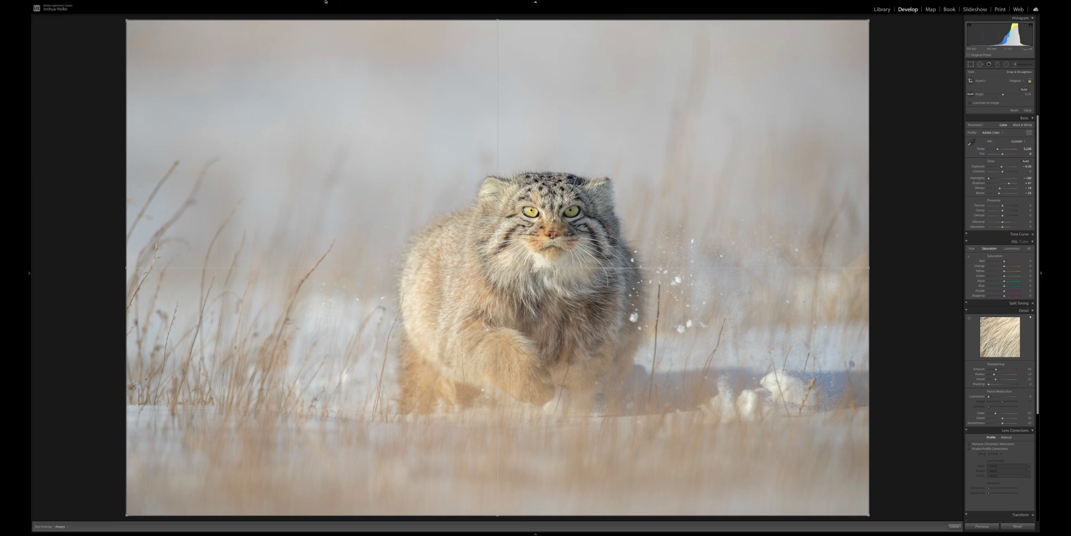
pyautogui.press('l')
pyautogui.press('l')
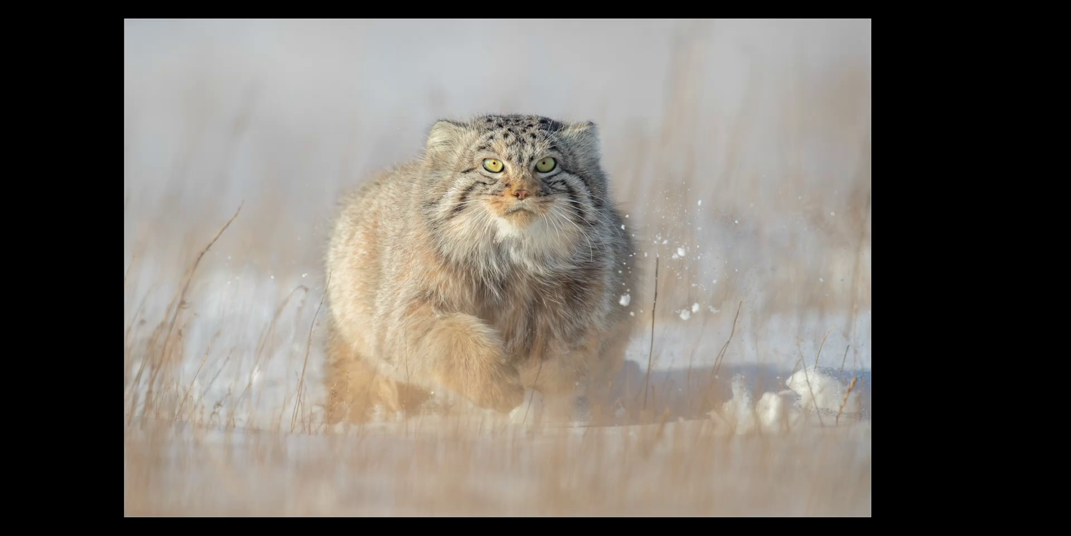
# Examine the cropped composition against a dimmed and blacked-out background and the cat's face and fur detail up close.
pyautogui.press('l')
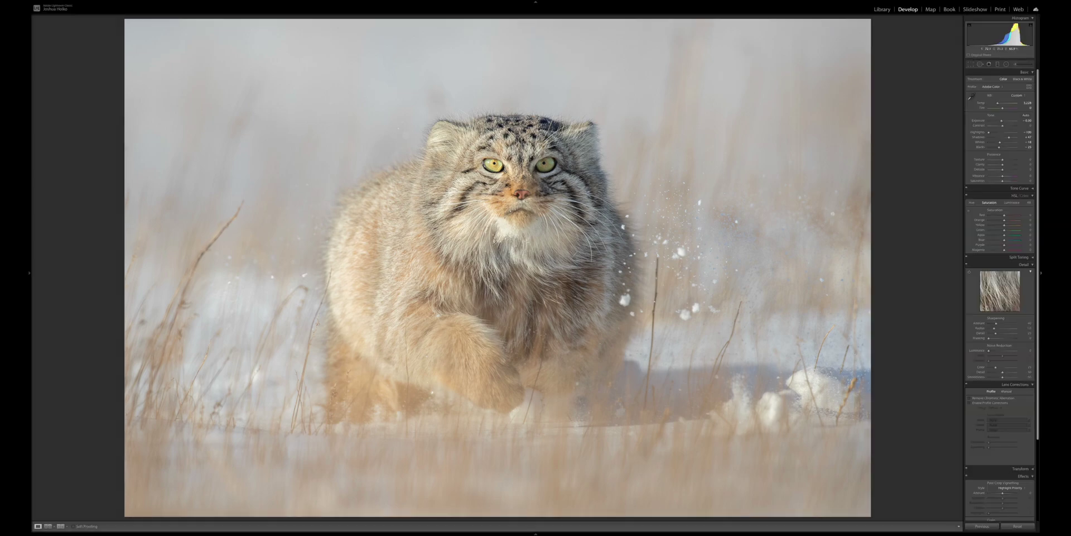
pyautogui.press('l')
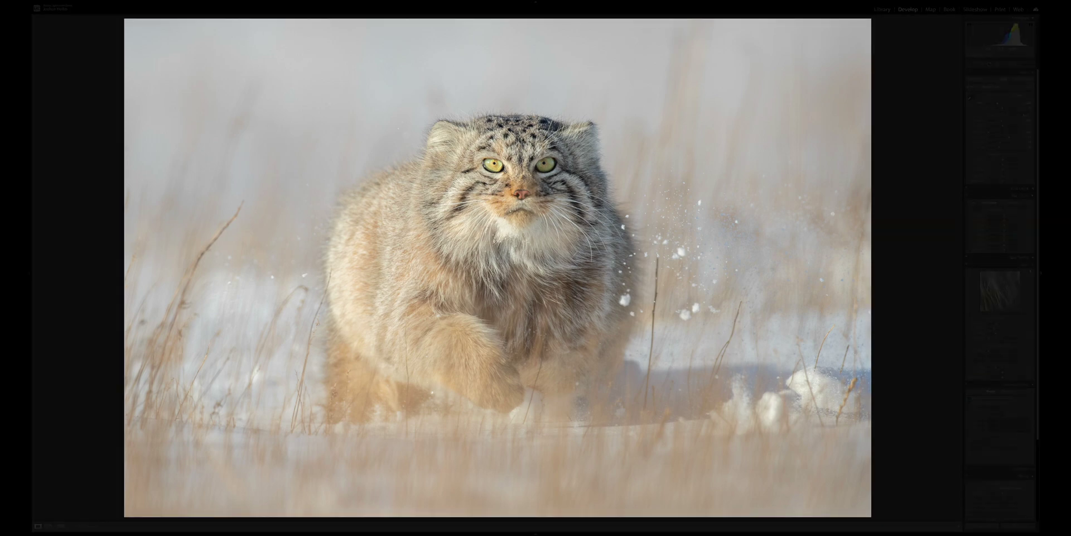
pyautogui.press('l')
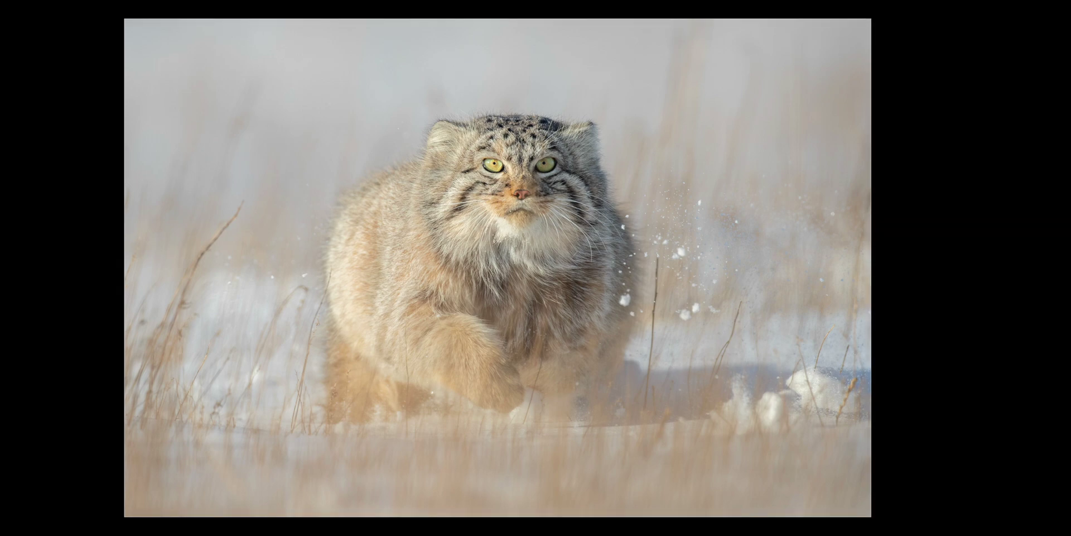
pyautogui.press('l')
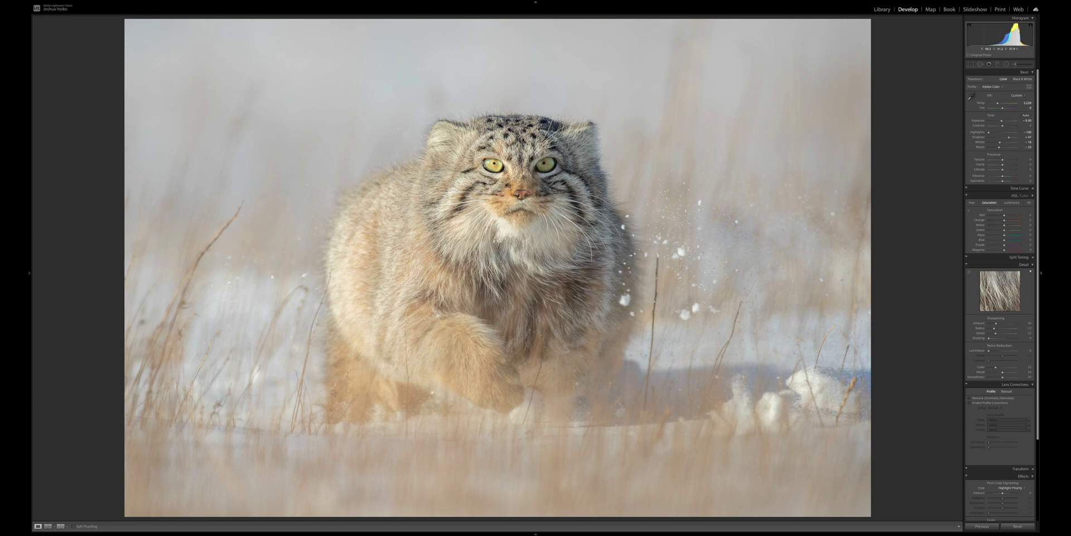
pyautogui.press('z')
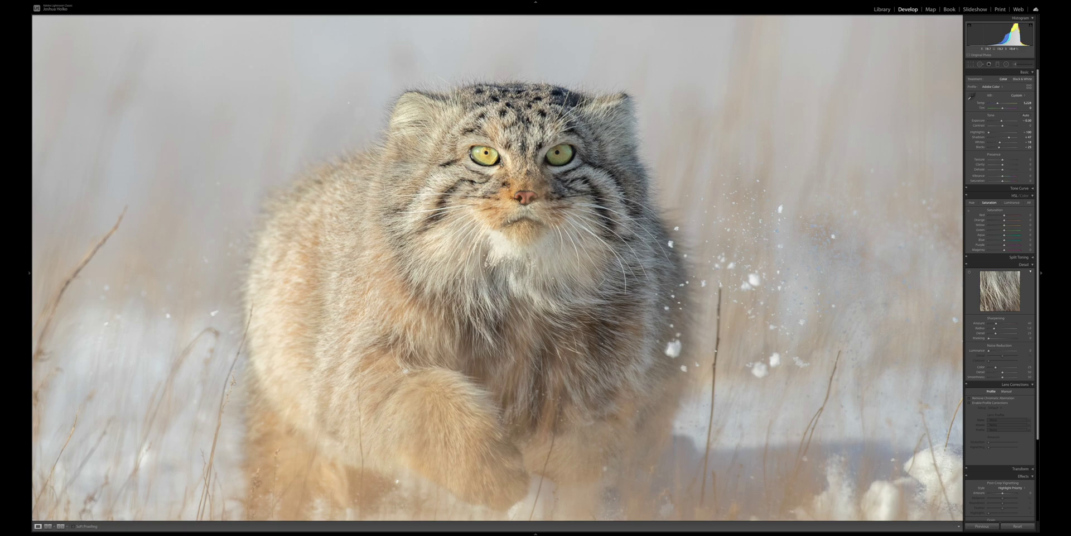
pyautogui.press('z')
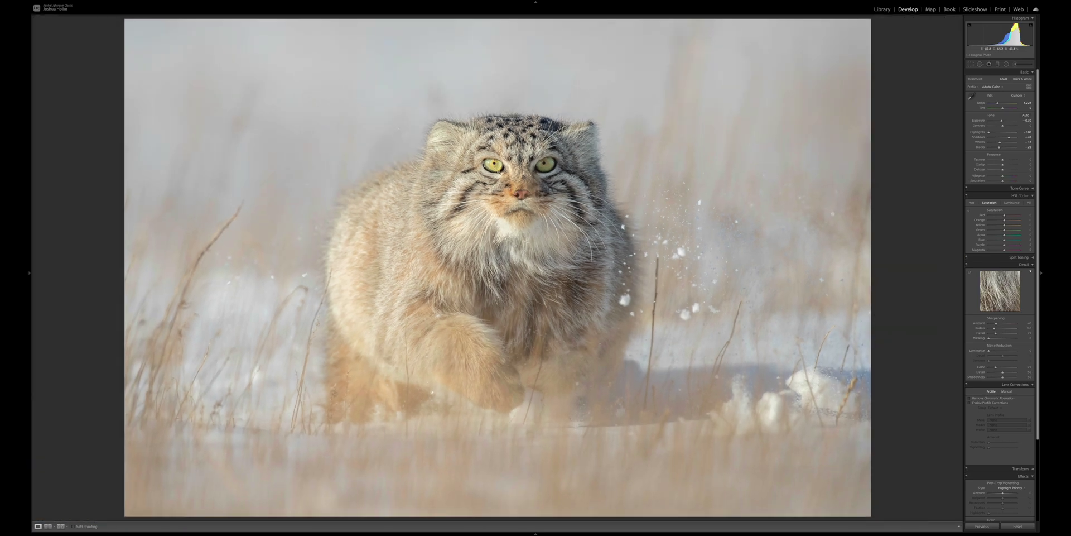
# Paint an adjustment brush mask over the cat's face, chest and front leg using the mask overlay, and raise its Texture slightly.
pyautogui.press('k')
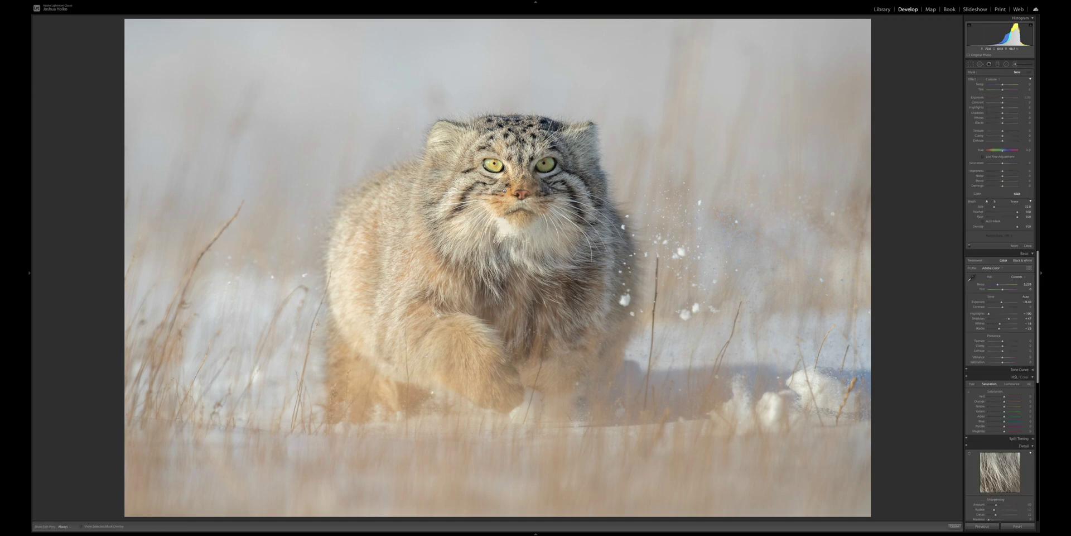
pyautogui.press('o')
pyautogui.moveTo(516, 199)
pyautogui.mouseDown()
pyautogui.moveTo(560, 187)
pyautogui.moveTo(530, 153)
pyautogui.moveTo(454, 184)
pyautogui.moveTo(459, 152)
pyautogui.moveTo(447, 237)
pyautogui.mouseUp()
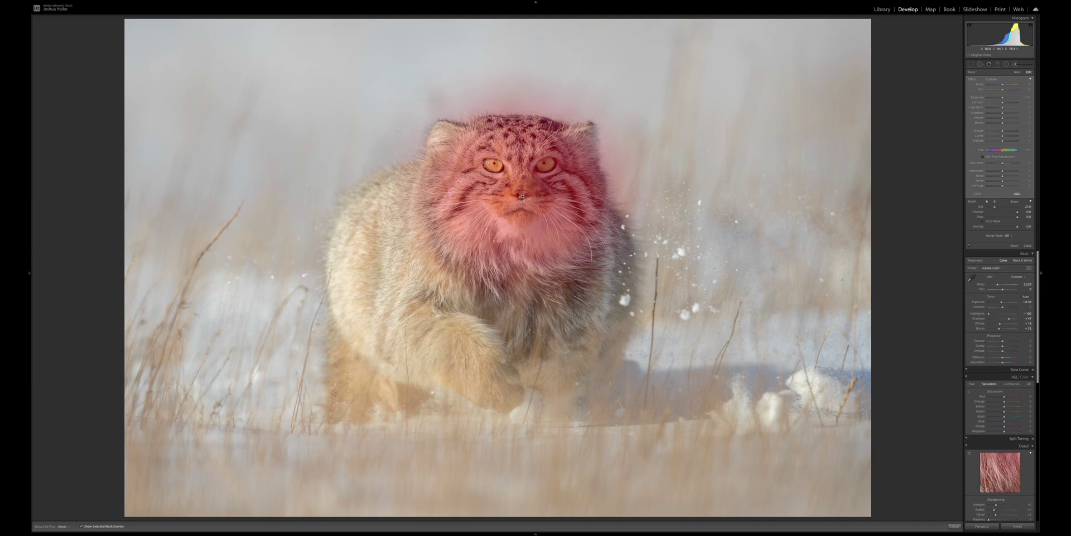
pyautogui.moveTo(435, 223)
pyautogui.mouseDown()
pyautogui.moveTo(435, 263)
pyautogui.moveTo(469, 335)
pyautogui.moveTo(424, 349)
pyautogui.moveTo(488, 349)
pyautogui.mouseUp()
pyautogui.press('h')
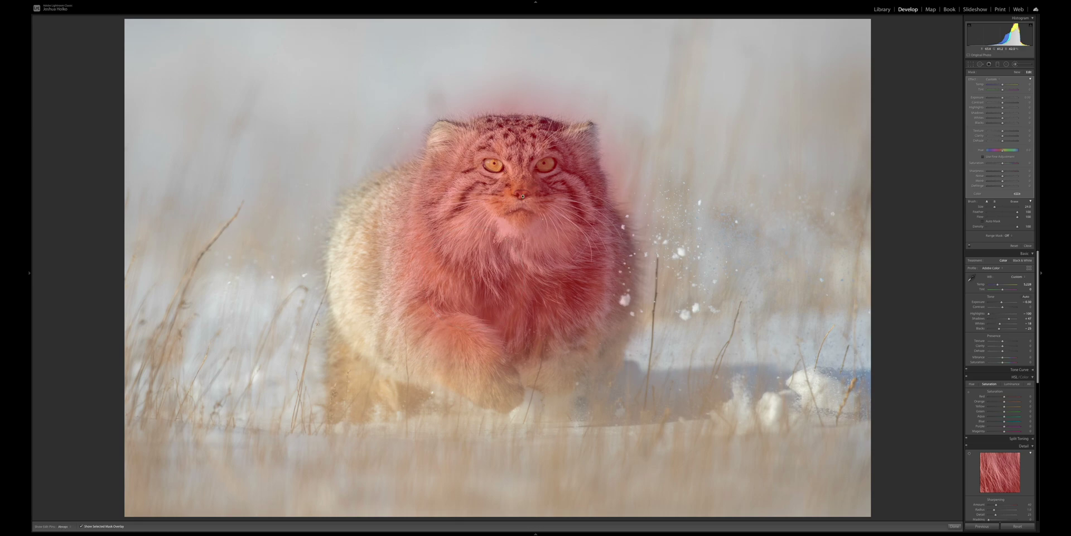
pyautogui.press('o')
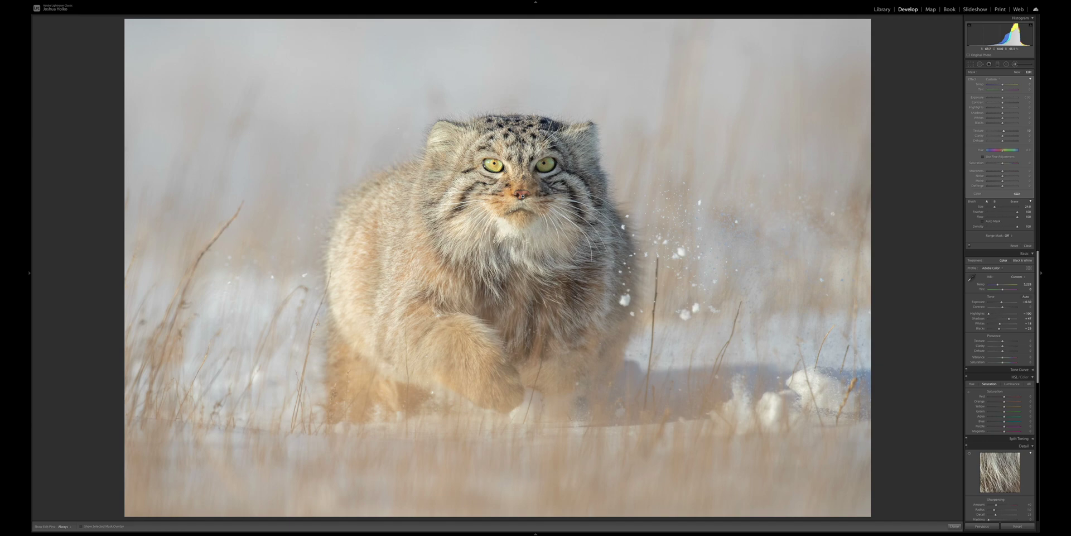
pyautogui.press('k')
pyautogui.hotkey('ctrl', '=')
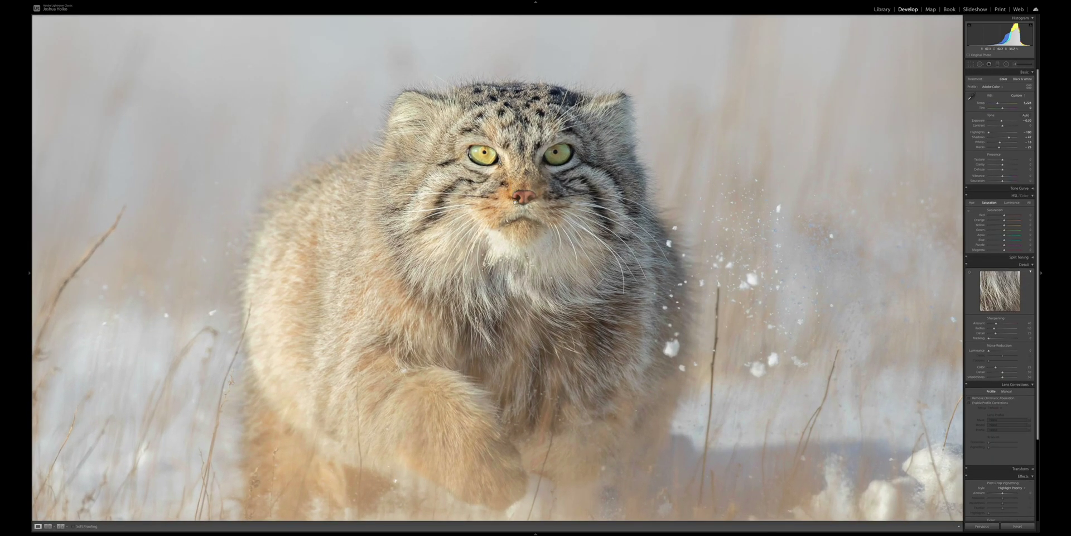
pyautogui.hotkey('ctrl', '-')
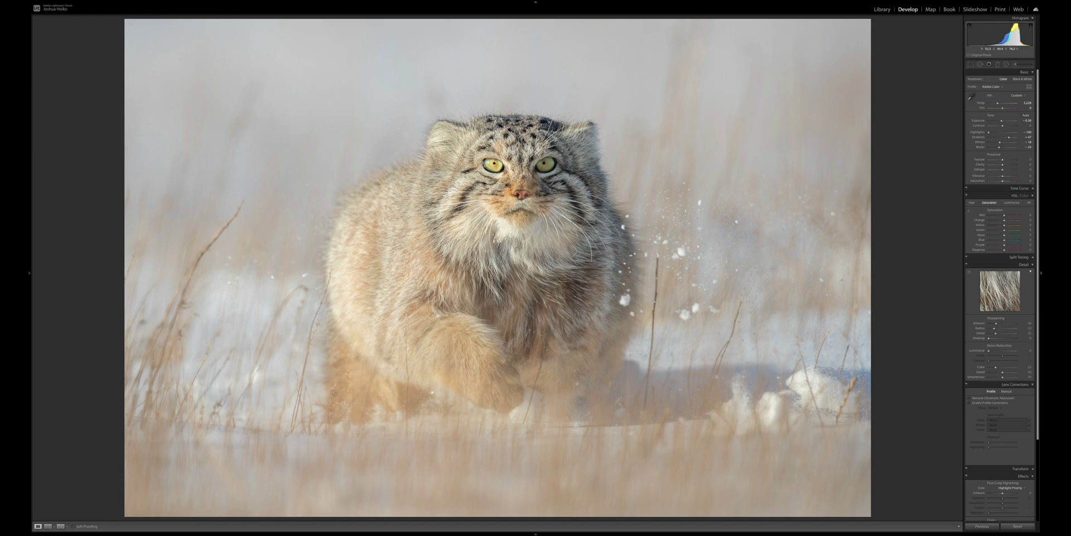
# Paint both of the cat's eyes with a smaller adjustment brush and set that mask's Exposure to 0.5.
pyautogui.press('k')
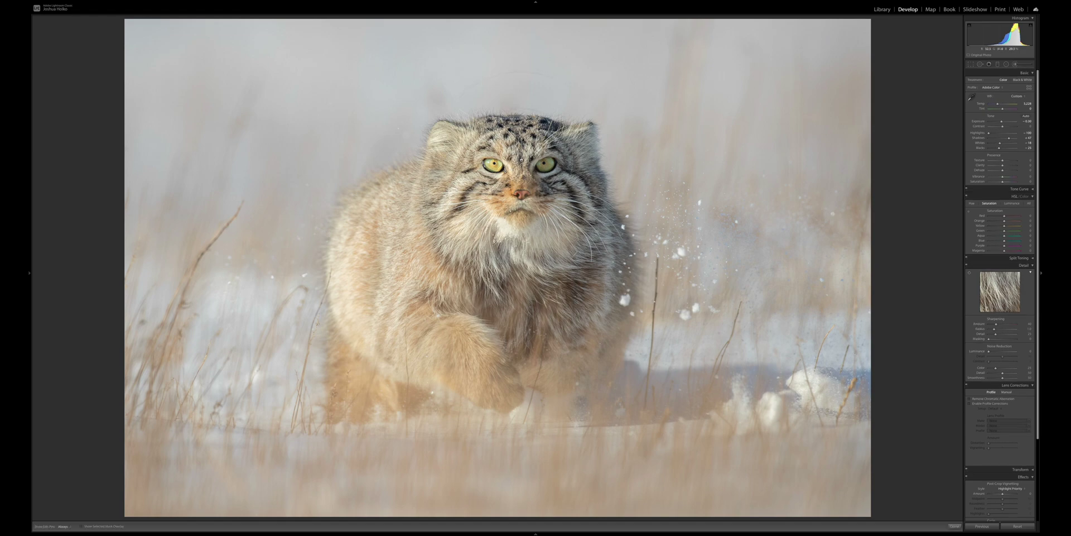
pyautogui.press('[')
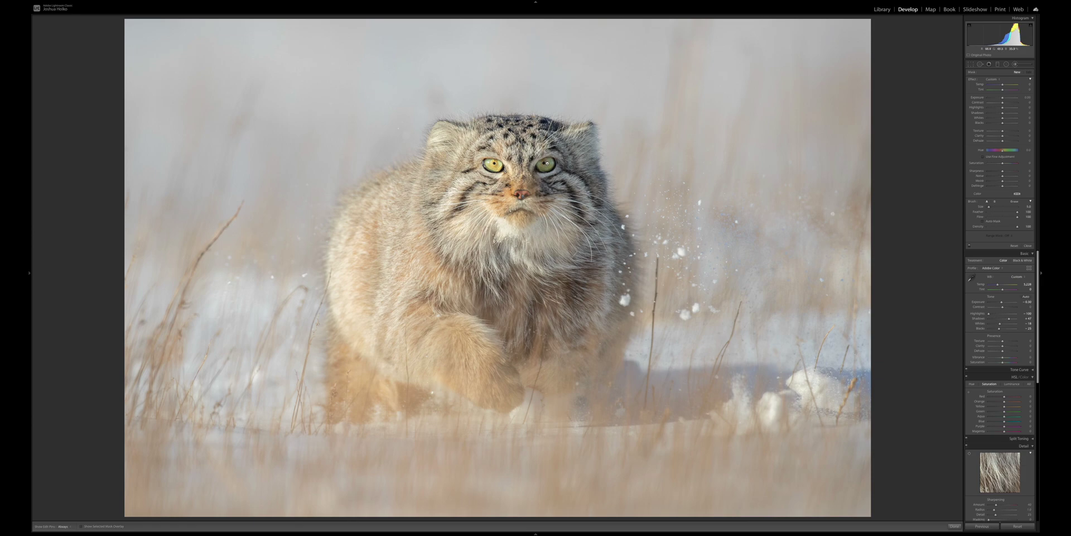
pyautogui.press('o')
pyautogui.moveTo(540, 161)
pyautogui.mouseDown()
pyautogui.moveTo(551, 165)
pyautogui.moveTo(503, 167)
pyautogui.mouseUp()
pyautogui.press('o')
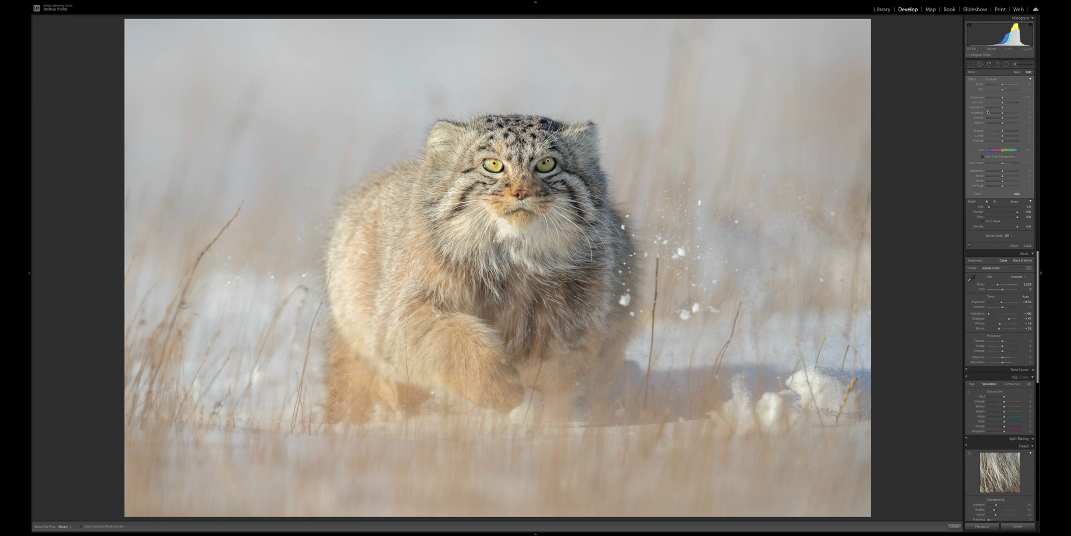
pyautogui.click(1026, 97)
pyautogui.write('.5')
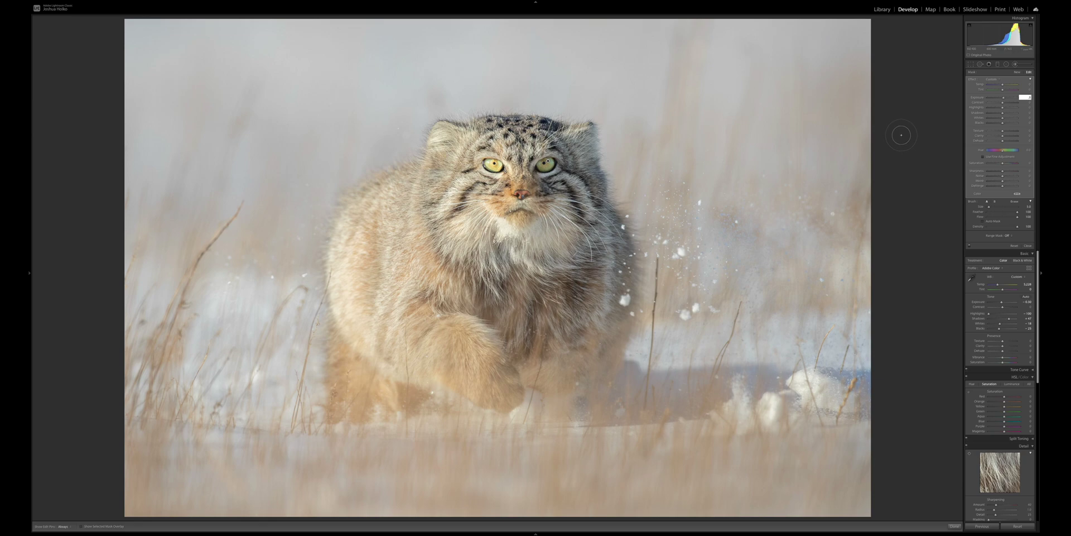
pyautogui.press('Return')
pyautogui.press('k')
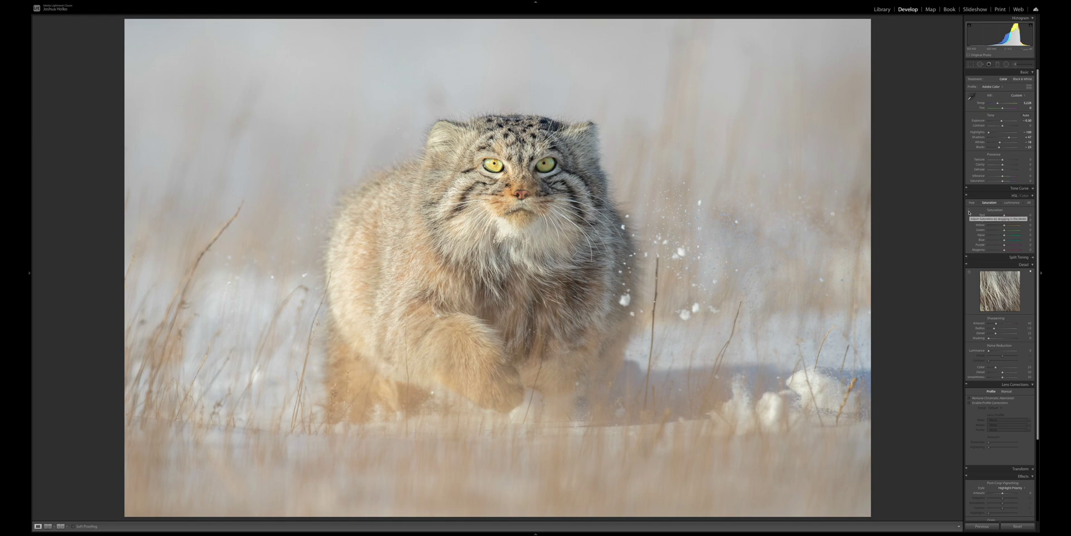
# Raise the orange and yellow saturation with the targeted adjustment tool, sampling the fur beside the cat's nose.
pyautogui.click(969, 213)
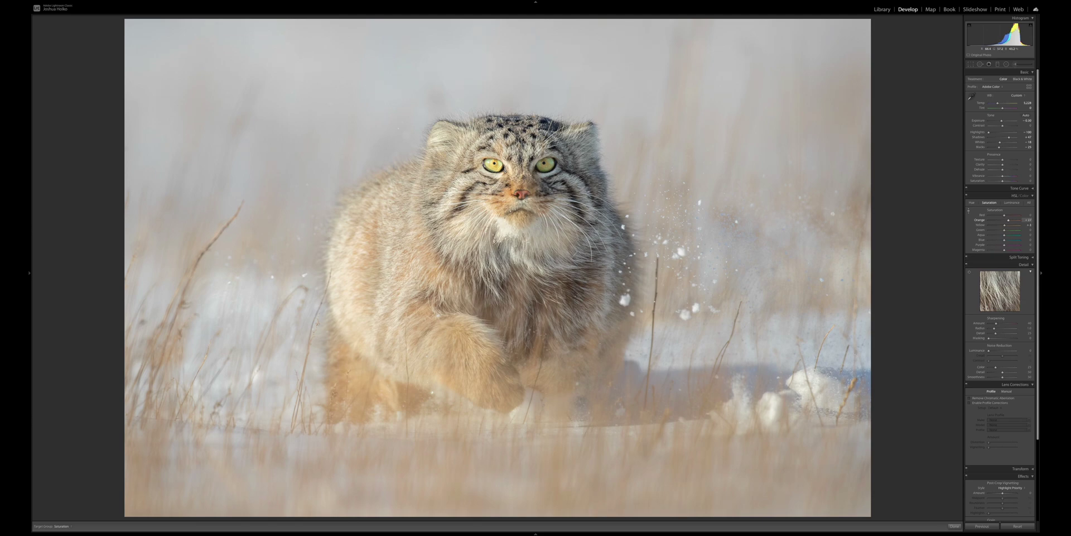
pyautogui.moveTo(507, 202); pyautogui.dragTo(506, 195)
pyautogui.click(970, 211)
# Set the sharpening Radius to 0.7 using the grayscale preview and increase the sharpening Amount.
pyautogui.click(505, 183)
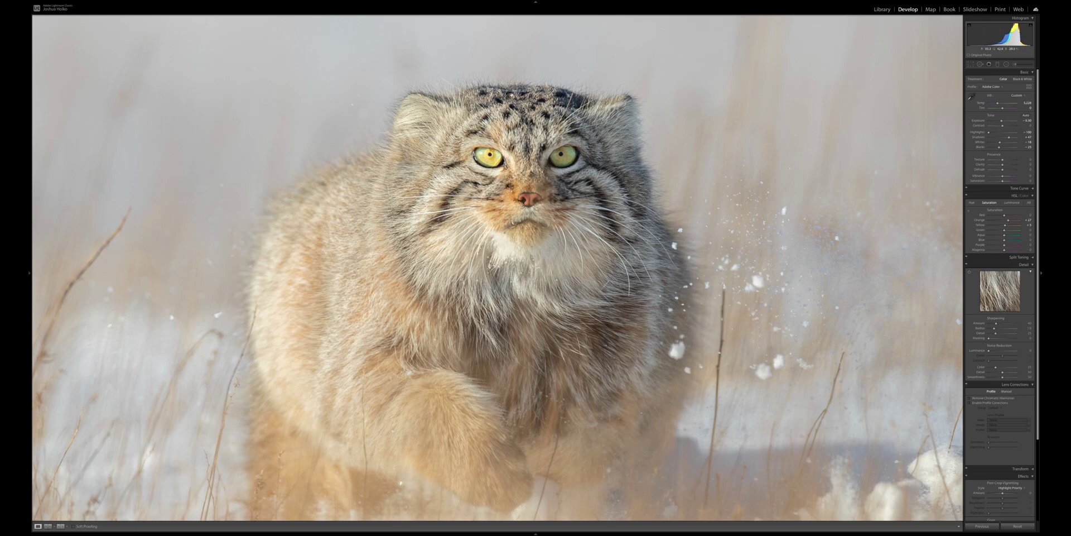
pyautogui.keyDown('alt'); pyautogui.click(995, 330); pyautogui.keyUp('alt')
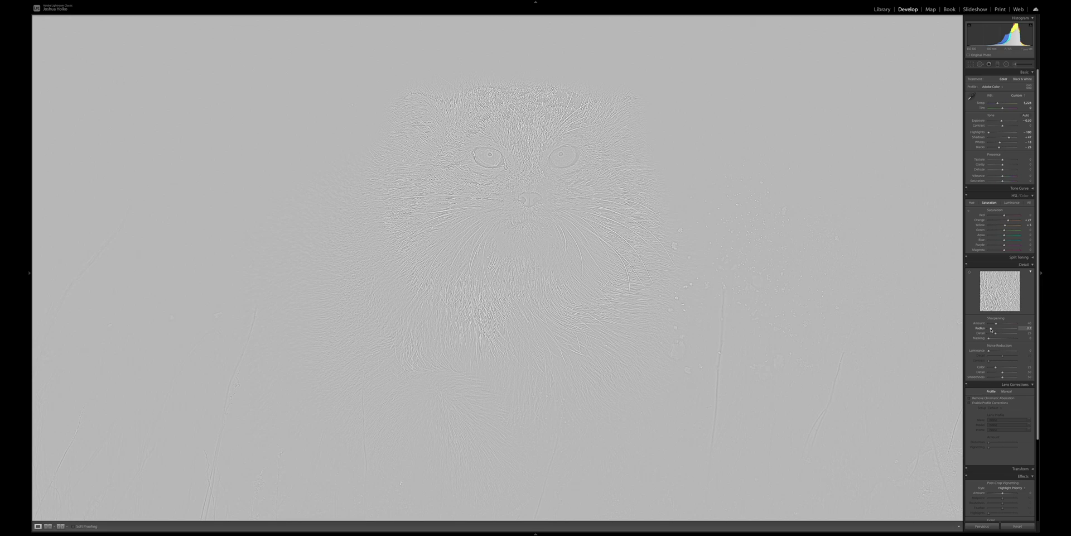
pyautogui.moveTo(991, 330); pyautogui.dragTo(992, 329)
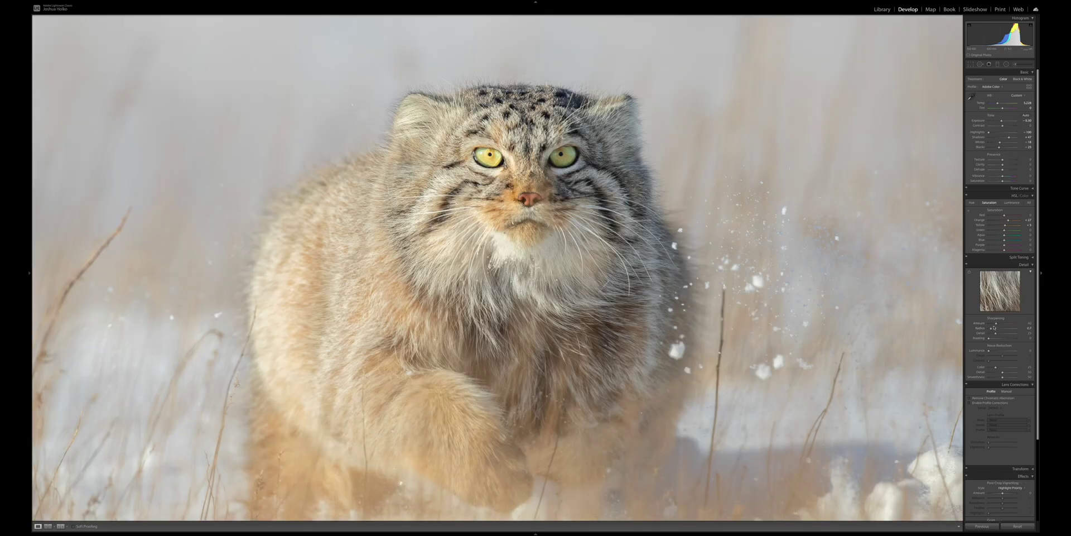
pyautogui.press('alt')
pyautogui.keyDown('alt'); pyautogui.click(996, 323); pyautogui.keyUp('alt')
pyautogui.click(578, 118)
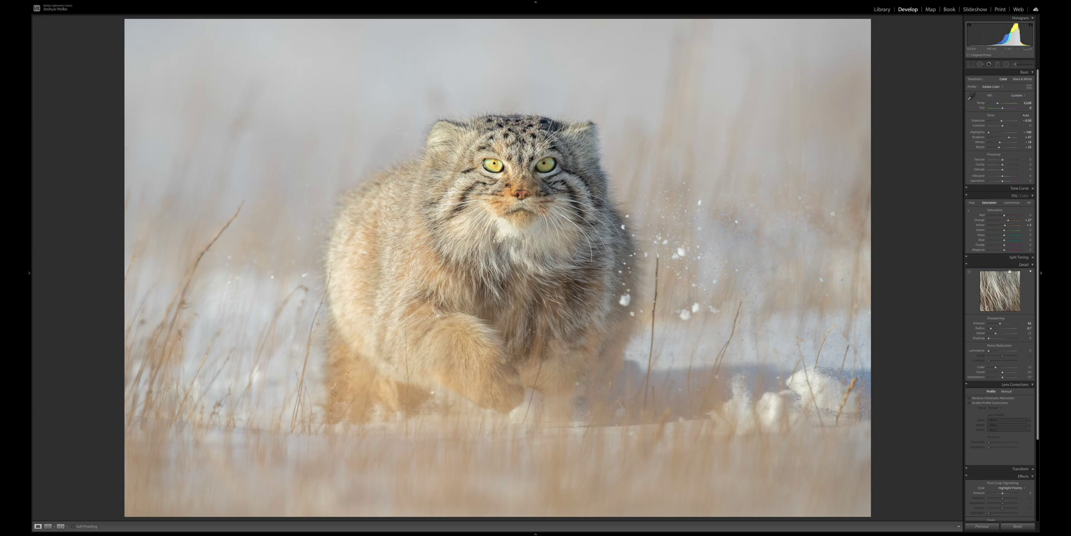
# Raise the sharpening Masking using the black-and-white preview so sharpening concentrates on the cat and leaves out the smooth background.
pyautogui.press('alt')
pyautogui.moveTo(990, 338); pyautogui.dragTo(993, 338)
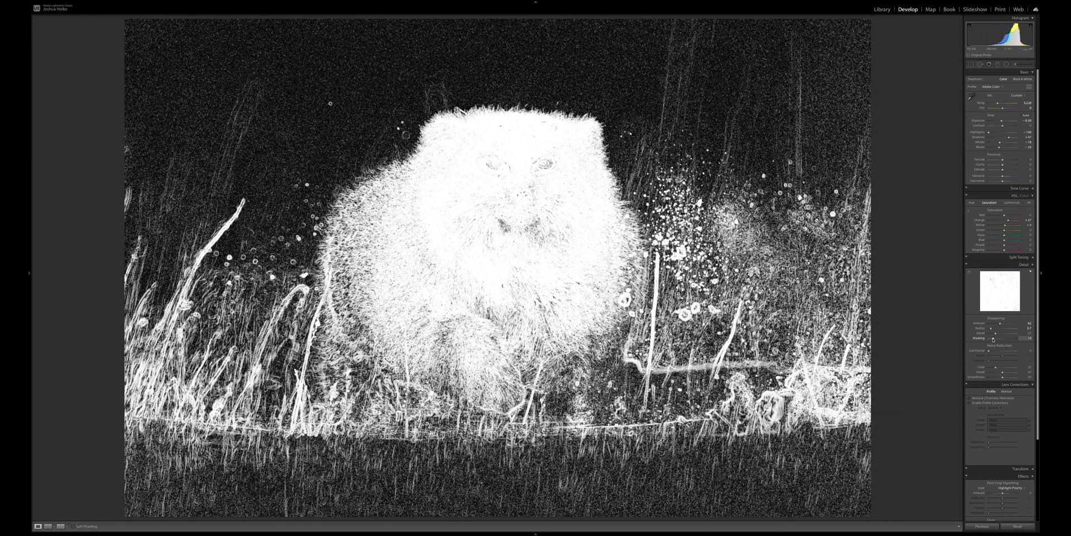
pyautogui.moveTo(993, 339); pyautogui.dragTo(993, 339)
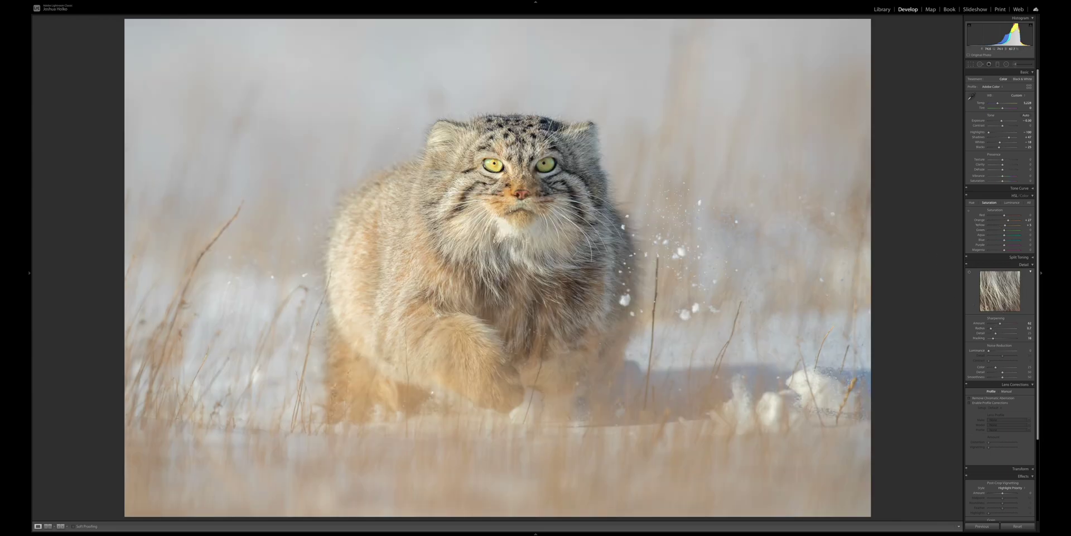
# Remove the small snow specks above and behind the cat's back with Spot Removal, using Visualize Spots to find them.
pyautogui.press('q')
pyautogui.press('a')
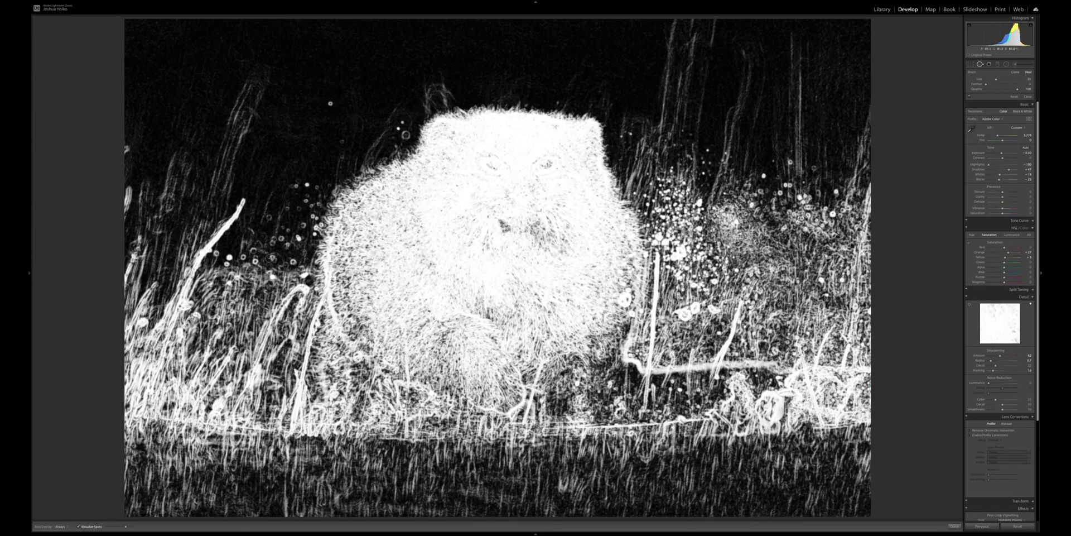
pyautogui.click(330, 104)
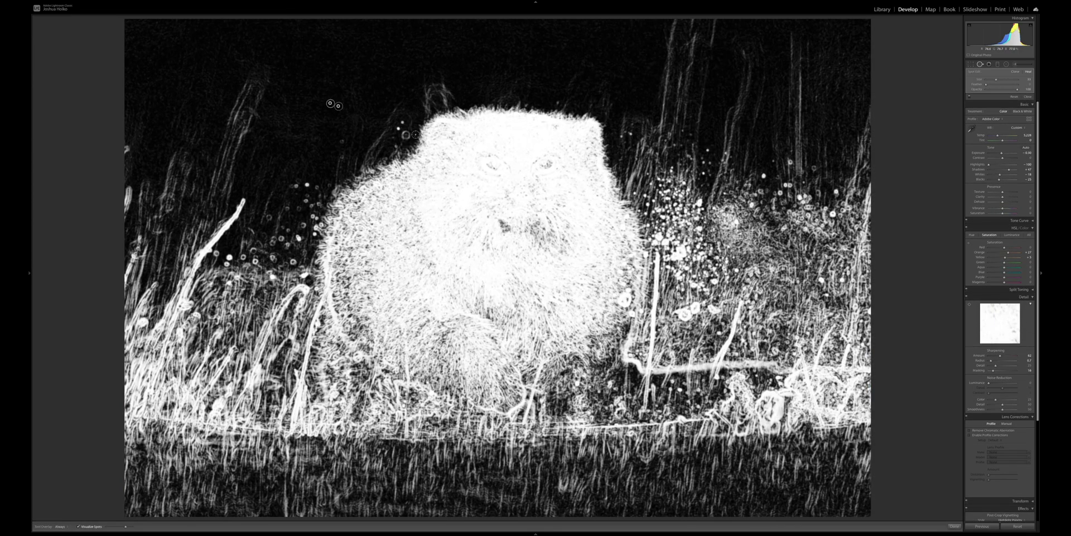
pyautogui.click(395, 124)
pyautogui.click(398, 128)
pyautogui.click(306, 182)
pyautogui.moveTo(316, 184); pyautogui.dragTo(296, 184)
pyautogui.click(303, 213)
pyautogui.press('q')
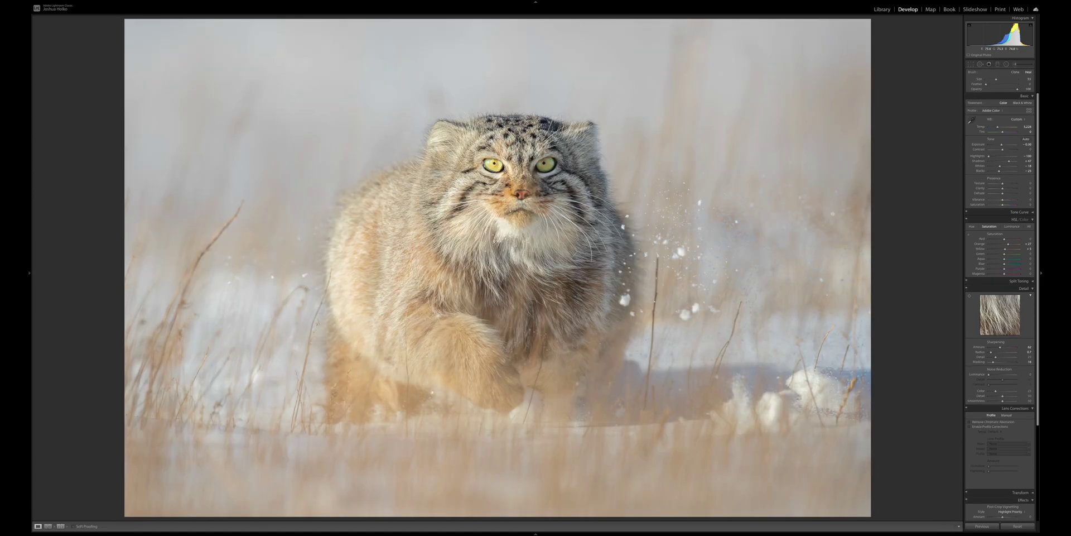
pyautogui.press('q')
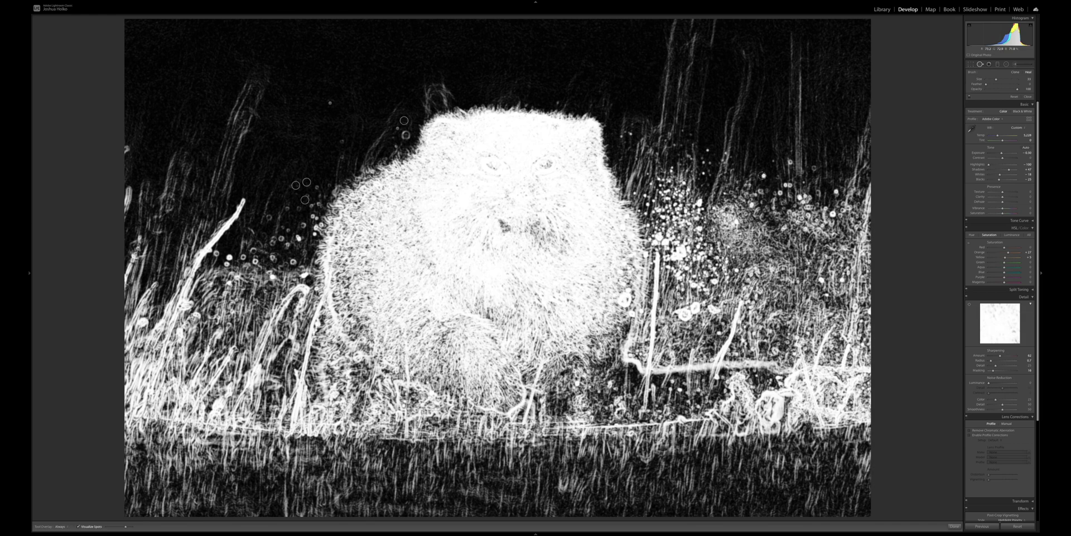
pyautogui.press('q')
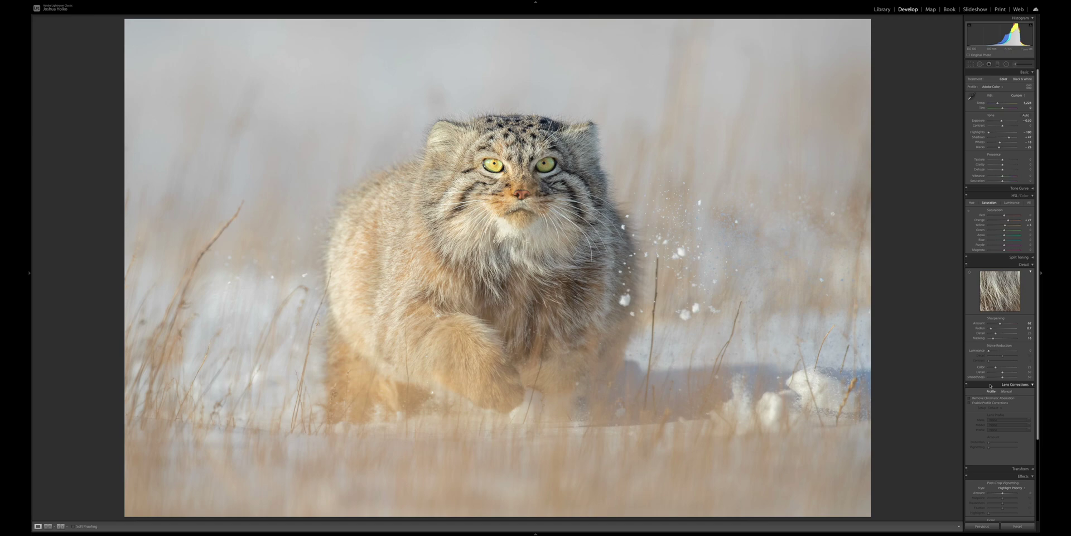
# Enable Remove Chromatic Aberration for the photo.
pyautogui.click(969, 397)
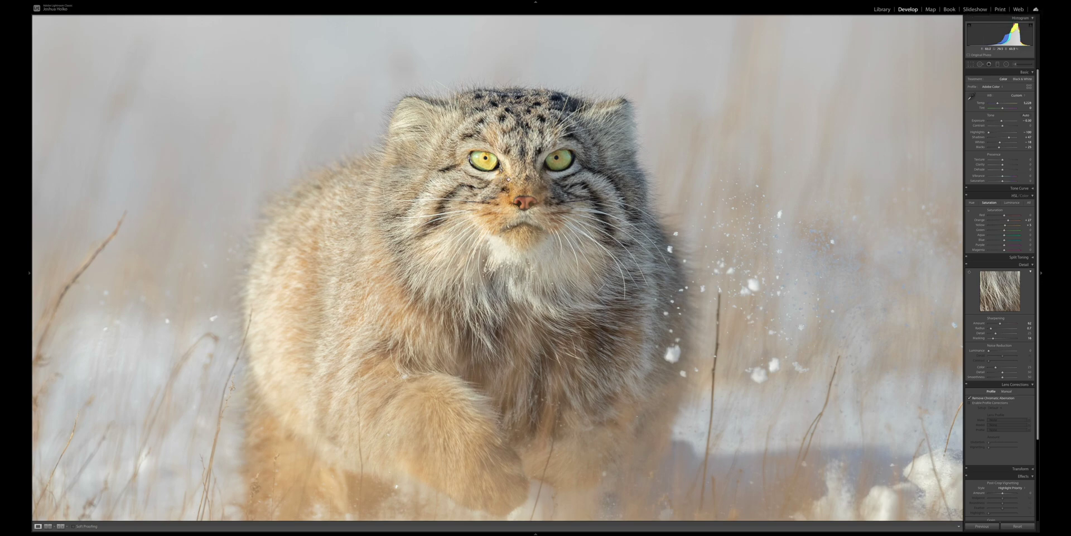
pyautogui.press('z')
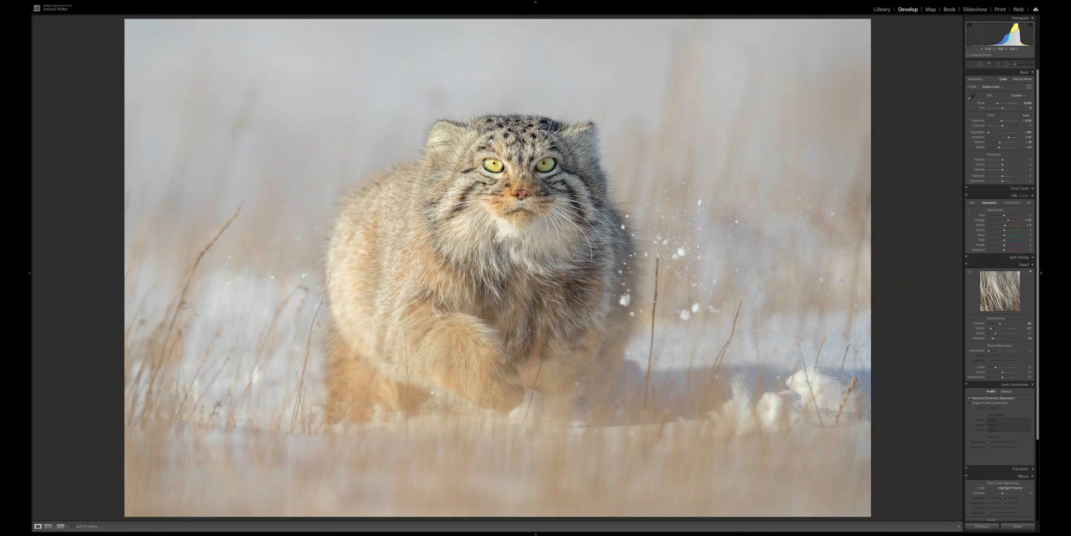
# Add a radial filter affecting the area outside an ellipse around the cat, widening and heightening the ellipse with the mask overlay shown.
pyautogui.click(1006, 66)
pyautogui.moveTo(597, 178)
pyautogui.mouseDown()
pyautogui.moveTo(558, 246)
pyautogui.moveTo(446, 320)
pyautogui.mouseUp()
pyautogui.moveTo(598, 178); pyautogui.dragTo(492, 244)
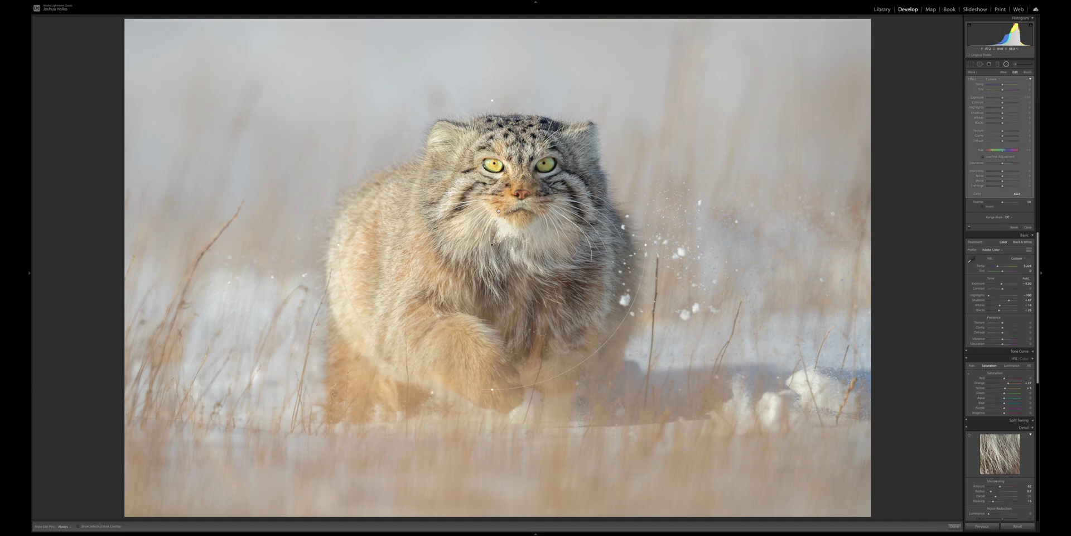
pyautogui.press('o')
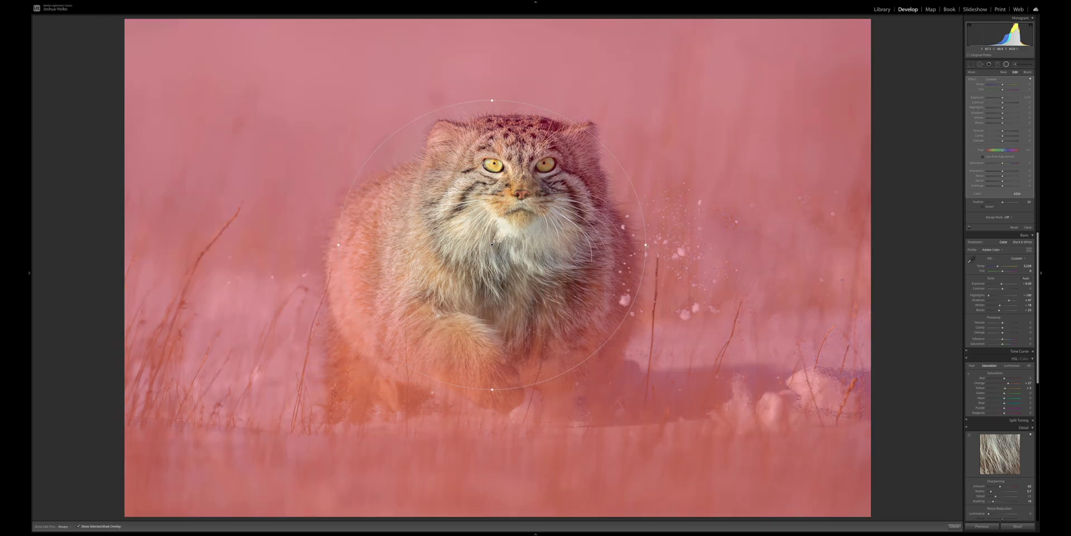
pyautogui.moveTo(645, 243); pyautogui.dragTo(700, 244)
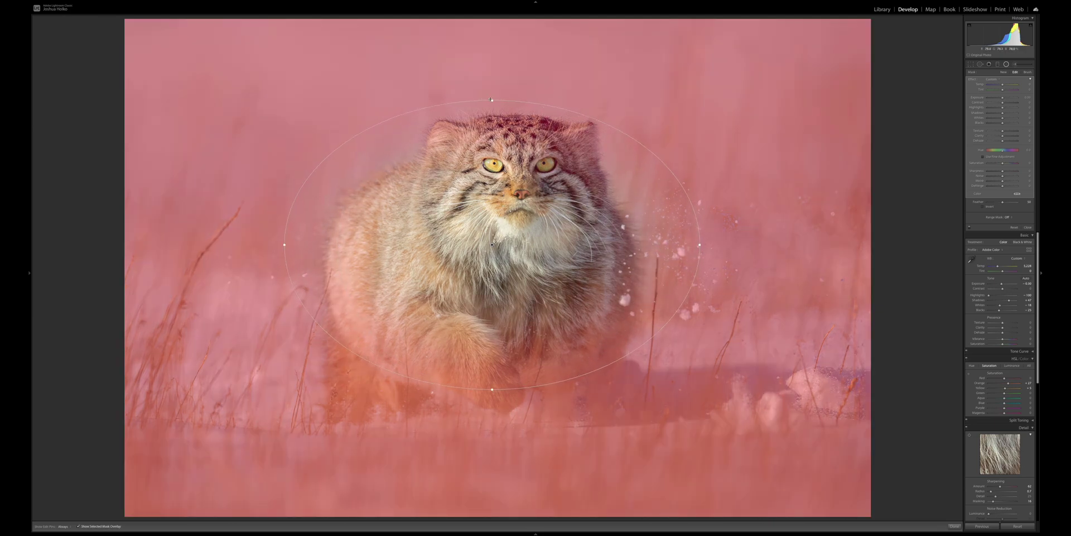
pyautogui.moveTo(491, 99); pyautogui.dragTo(492, 69)
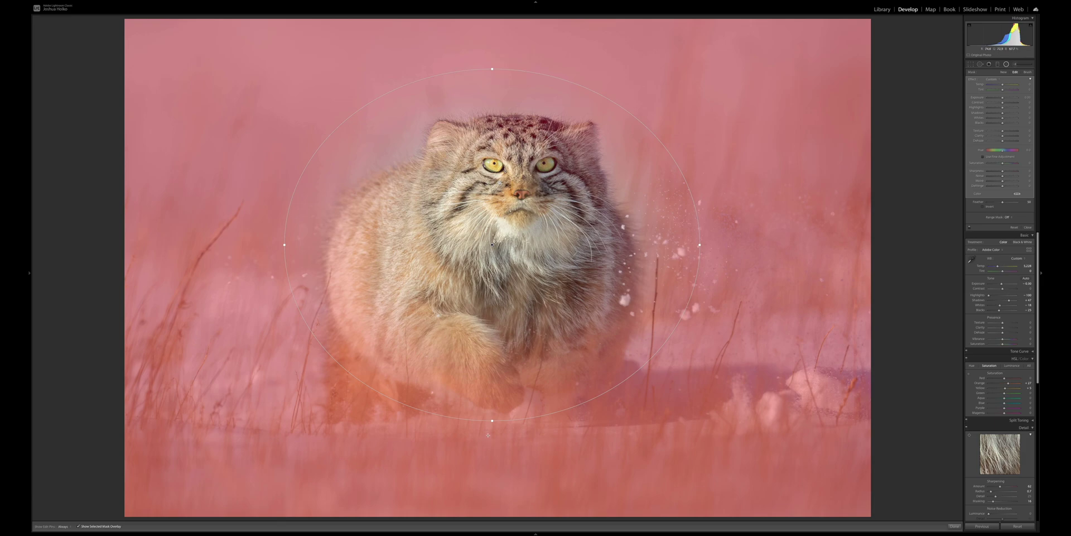
pyautogui.moveTo(492, 420); pyautogui.dragTo(492, 457)
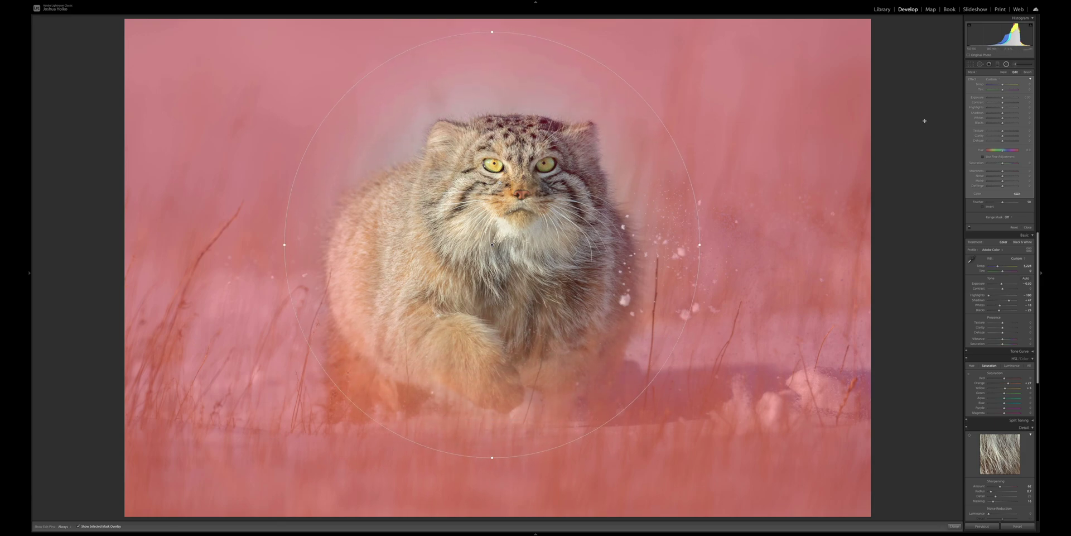
# Erase the radial filter mask from the cat's whole body with the filter's Erase brush.
pyautogui.click(1027, 72)
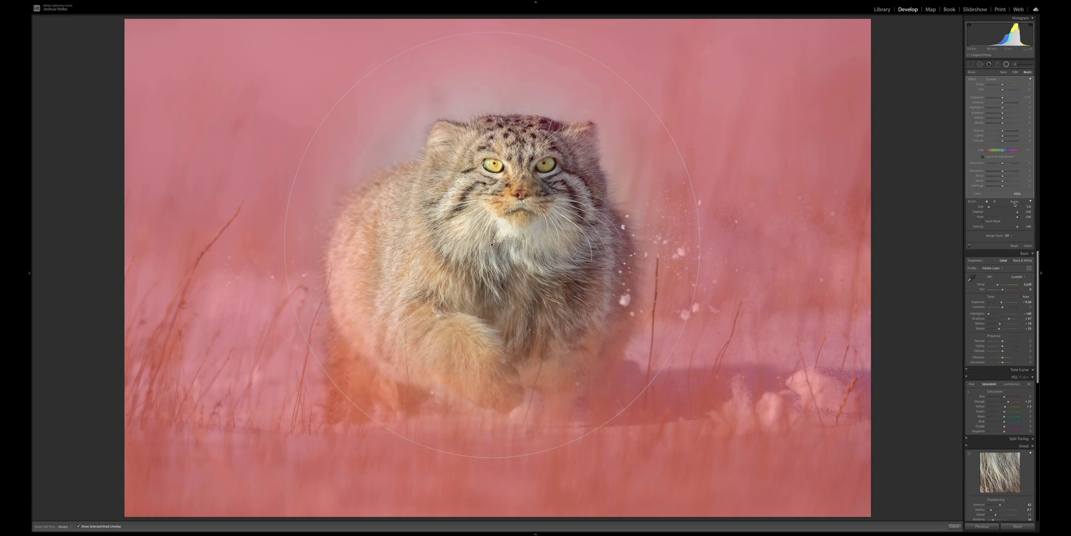
pyautogui.click(1010, 201)
pyautogui.press('h')
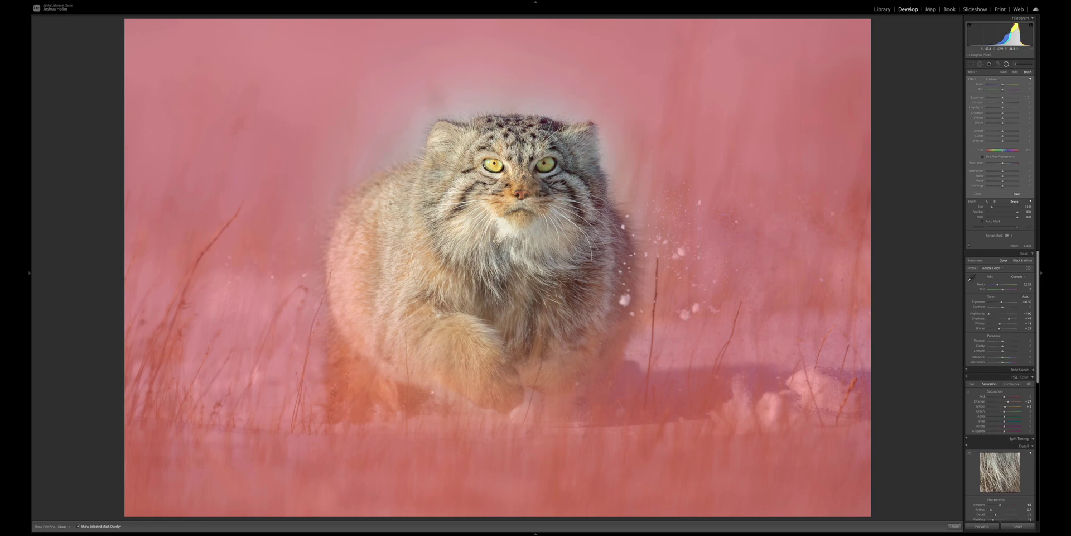
pyautogui.moveTo(352, 245)
pyautogui.mouseDown()
pyautogui.moveTo(364, 289)
pyautogui.moveTo(337, 312)
pyautogui.moveTo(360, 391)
pyautogui.moveTo(357, 356)
pyautogui.moveTo(424, 391)
pyautogui.moveTo(440, 363)
pyautogui.moveTo(510, 377)
pyautogui.moveTo(636, 293)
pyautogui.moveTo(642, 223)
pyautogui.mouseUp()
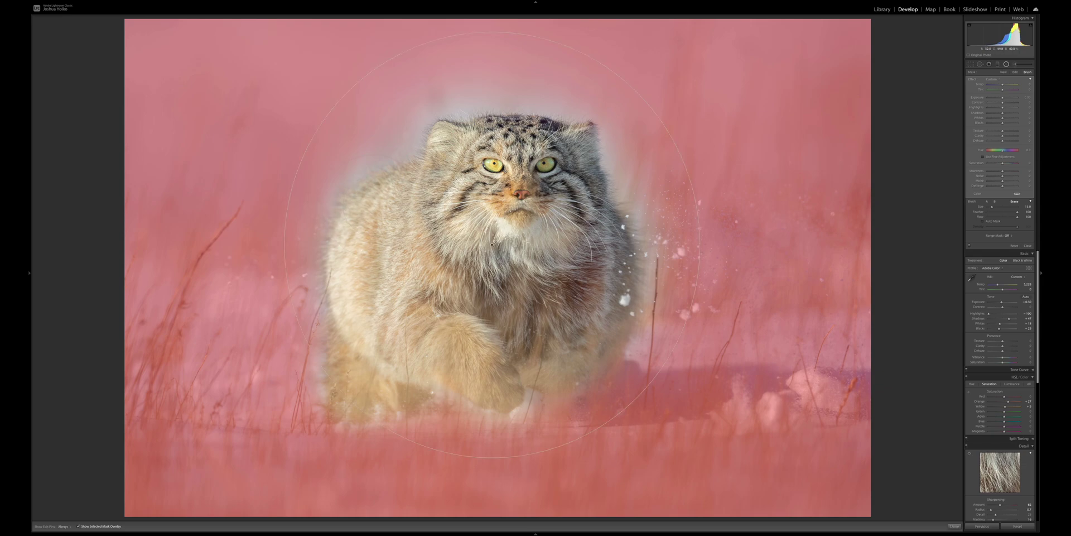
# Lower the radial filter's Clarity to soften the background around the cat.
pyautogui.press('o')
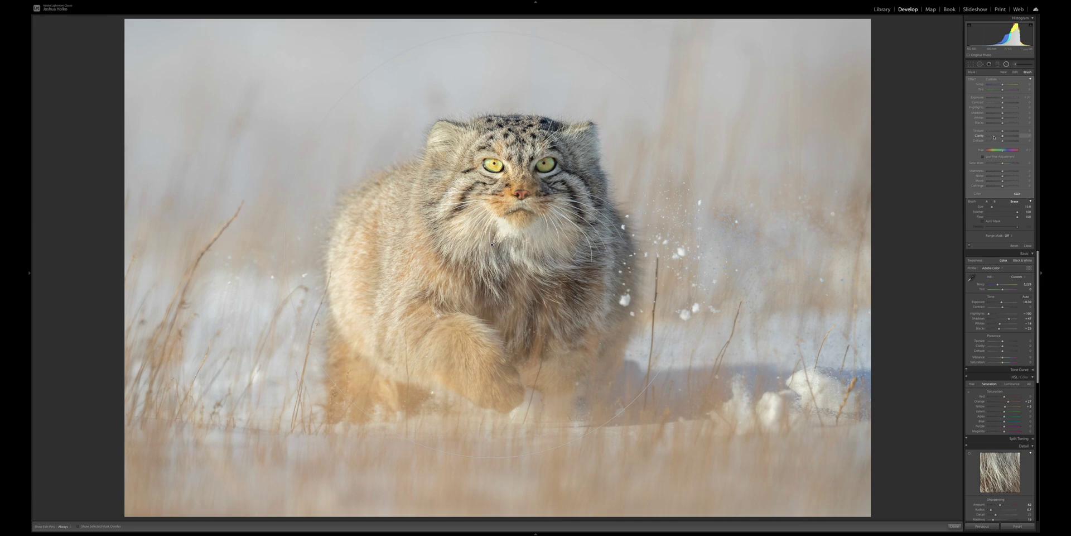
pyautogui.click(993, 136)
pyautogui.press('k')
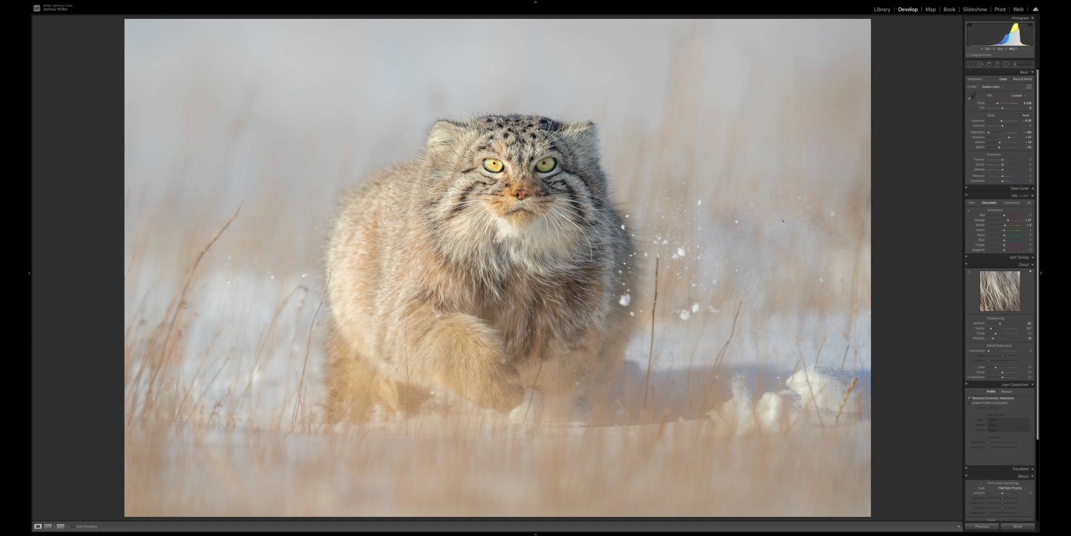
# Select the finished version together with the re-edited virtual copy in the Library grid and show both side by side in Compare view.
pyautogui.scroll(-3, 1037, 342)
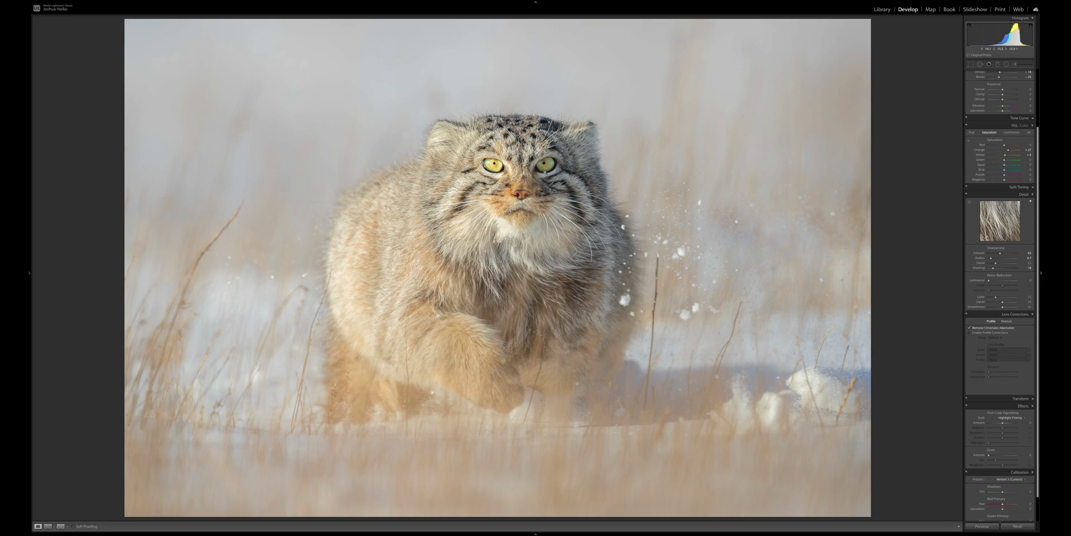
pyautogui.press('g')
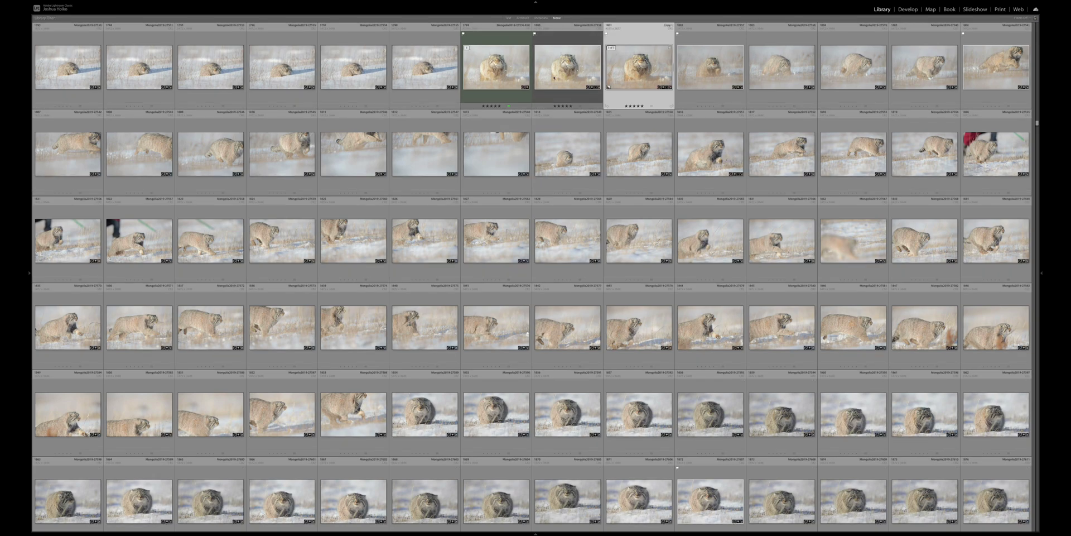
pyautogui.keyDown('shift'); pyautogui.click(553, 73); pyautogui.keyUp('shift')
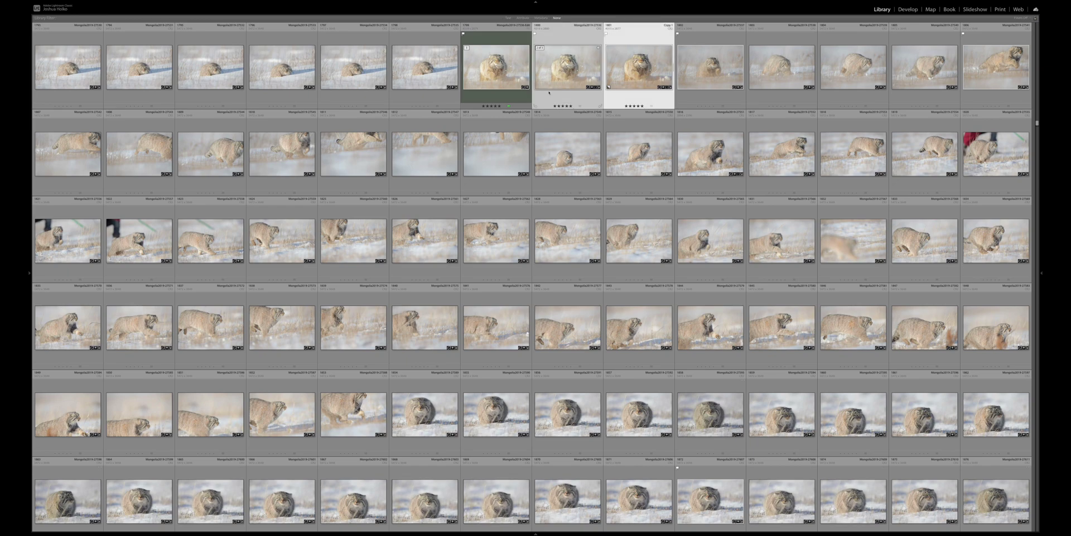
pyautogui.press('c')
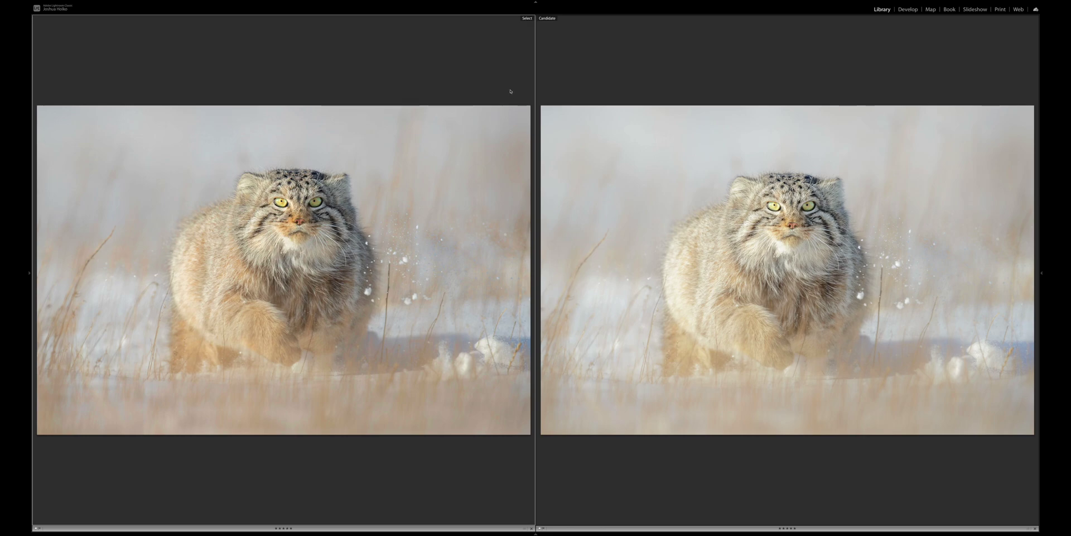
# Examine the two compared versions with Lights Out blacking out the interface, and return to the Library grid.
pyautogui.press('Tab')
pyautogui.press('Tab')
pyautogui.press('l')
pyautogui.press('l')
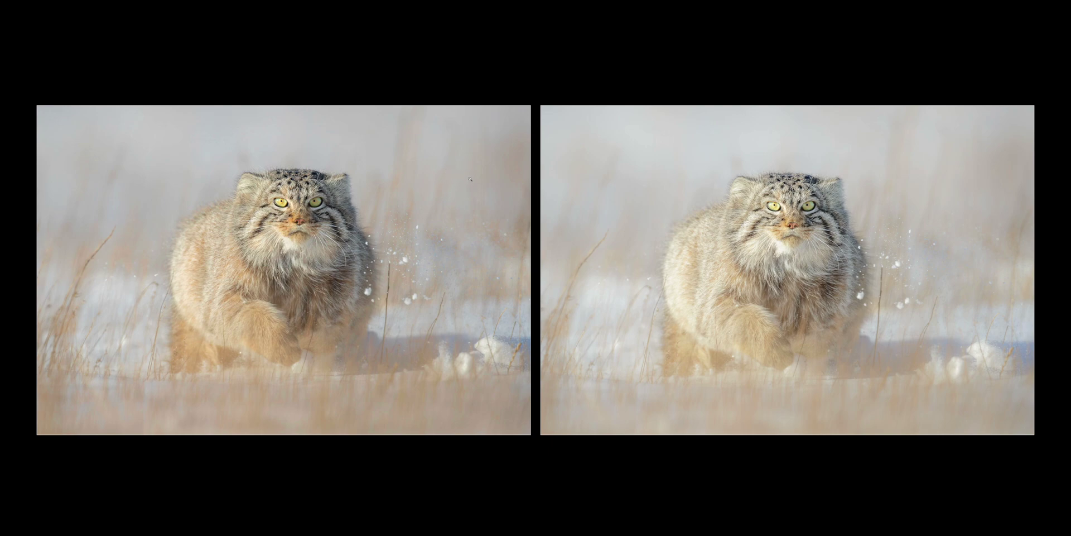
pyautogui.press('l')
pyautogui.press('g')
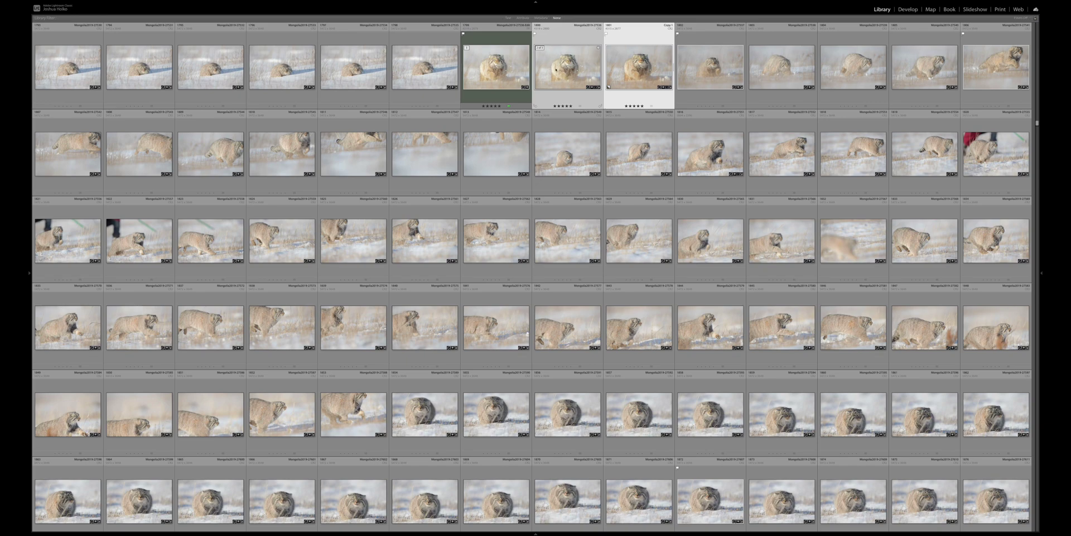
# Display the re-edited virtual copy on its own in Loupe view with Lights Out blacking out the interface.
pyautogui.click(681, 65)
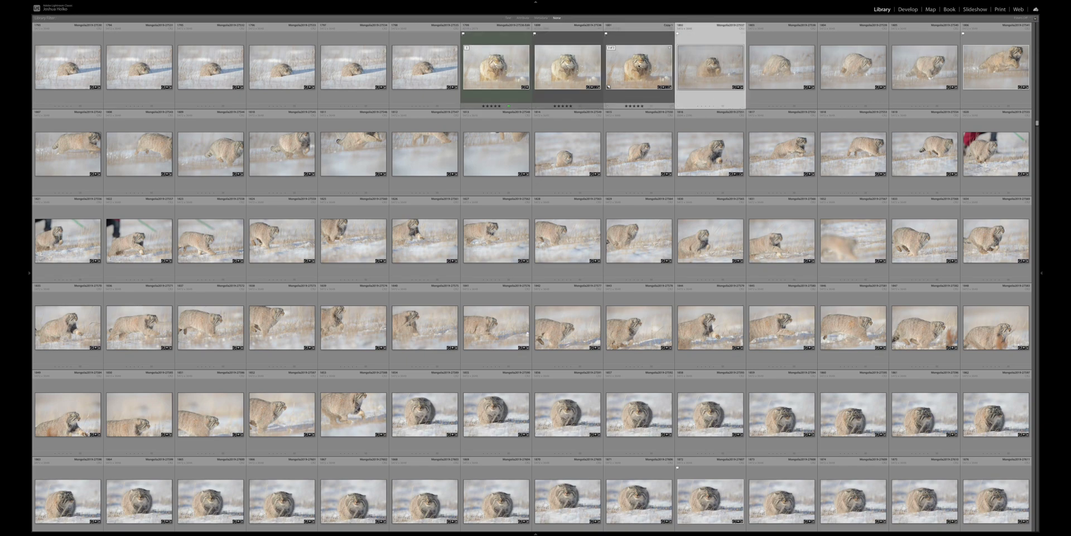
pyautogui.click(621, 71)
pyautogui.doubleClick(621, 71)
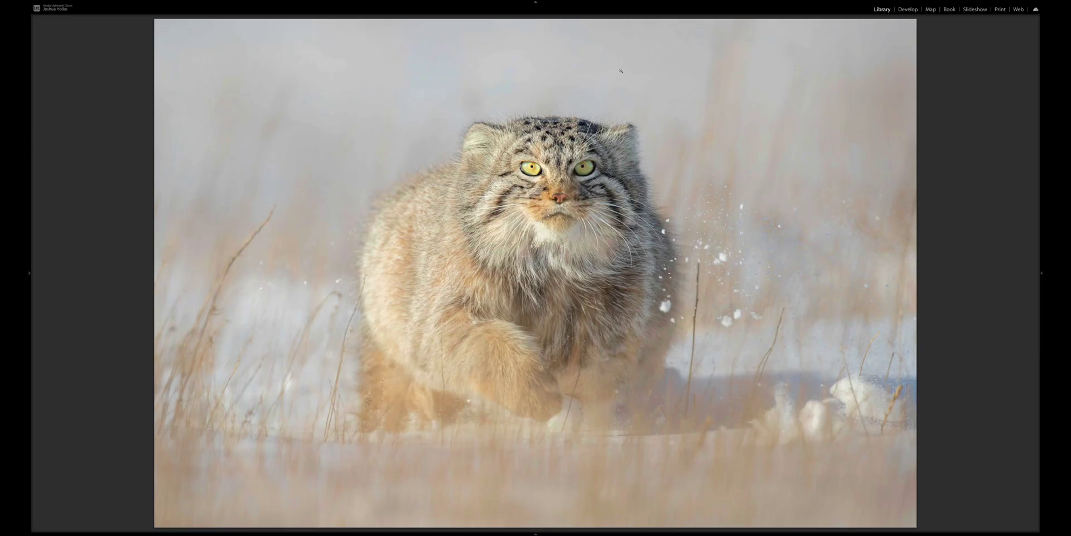
pyautogui.press('l')
pyautogui.press('l')
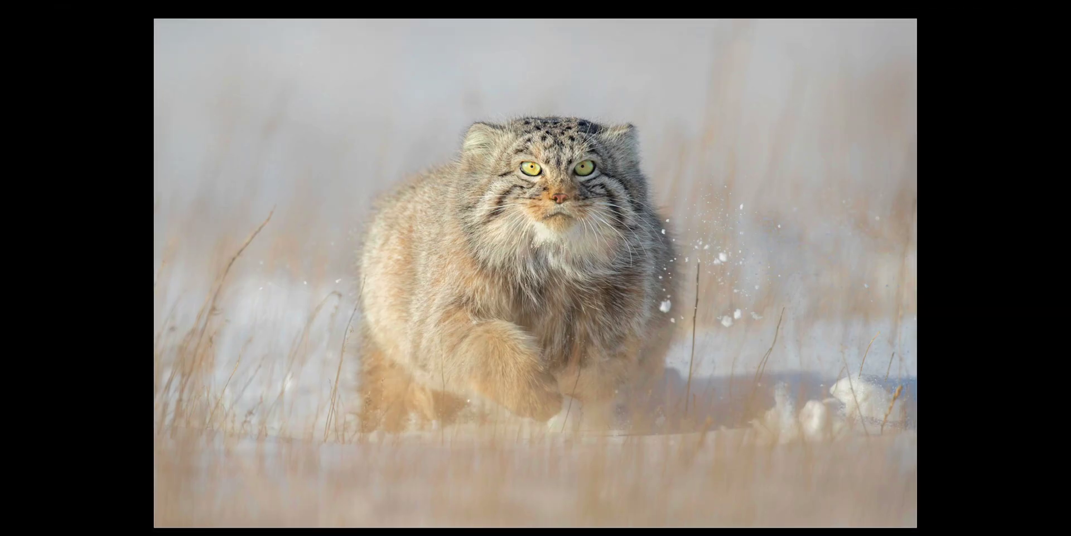